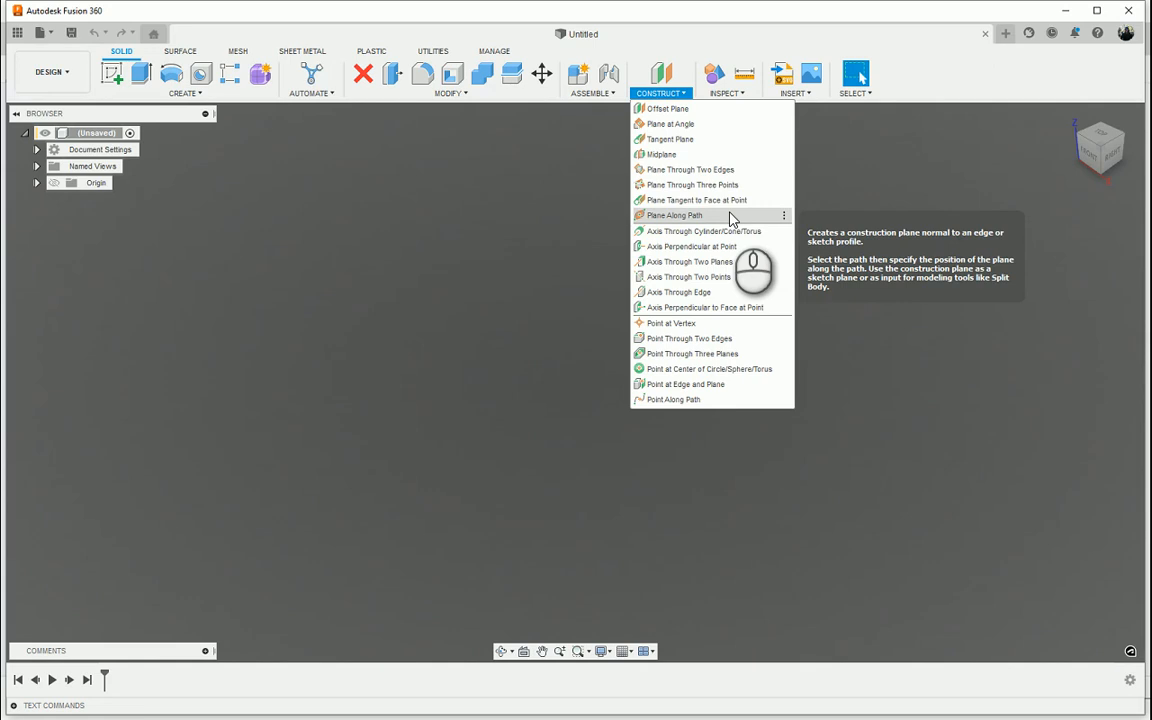
Create a 50 × 50 × 40 mm box as a new body on the horizontal plane and turn off component colors.
click(199, 94)
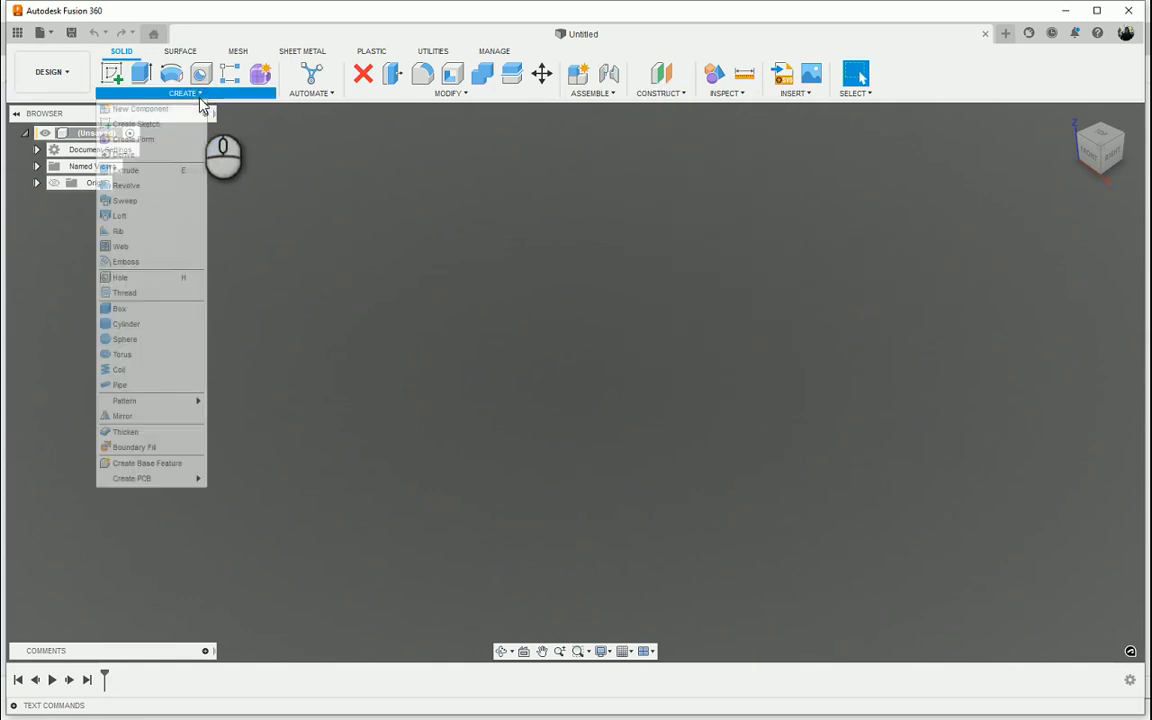
click(137, 310)
click(679, 409)
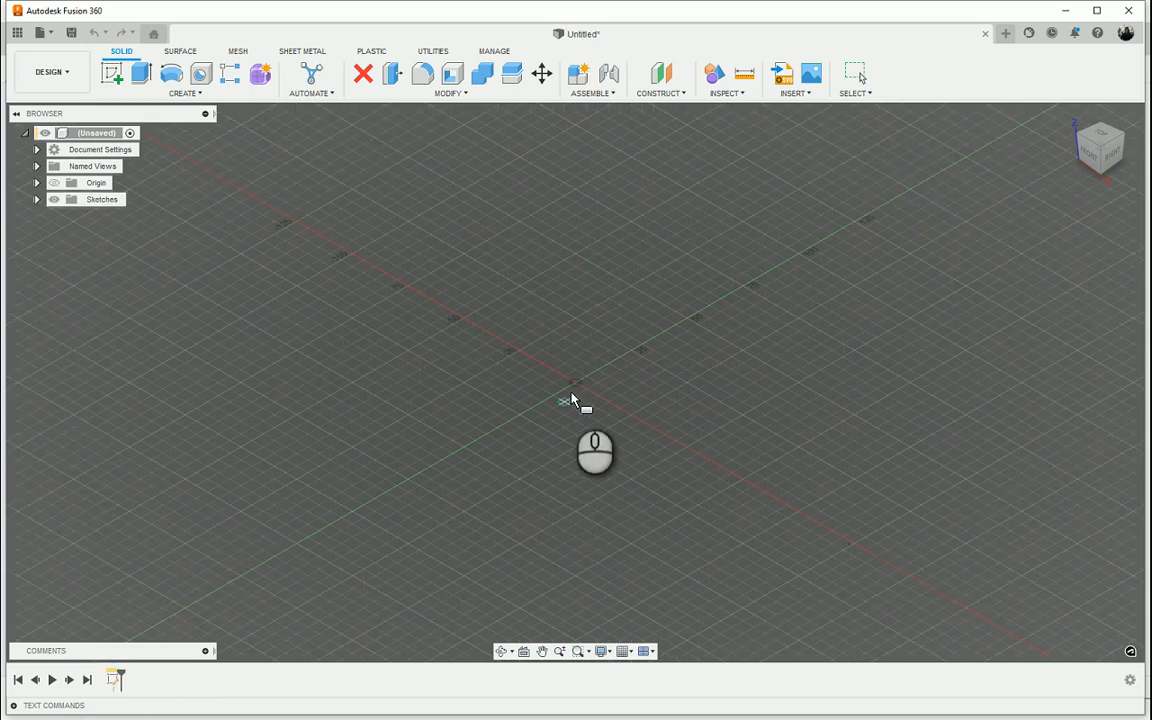
click(573, 390)
click(814, 400)
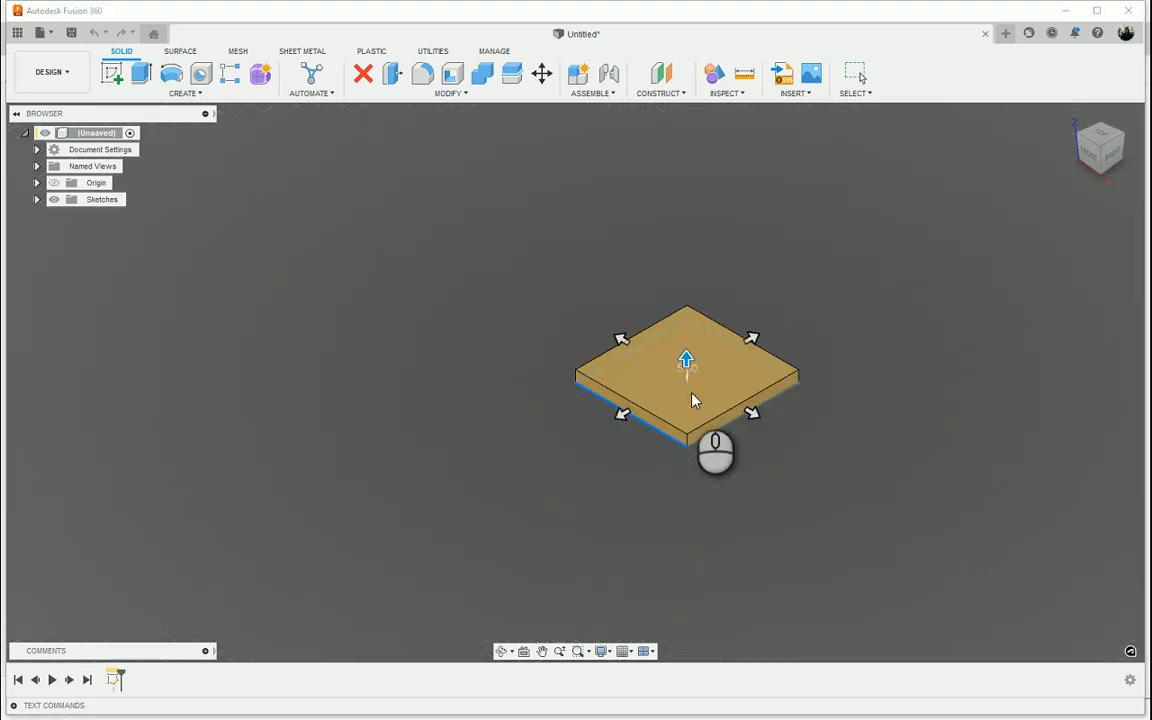
text(40)
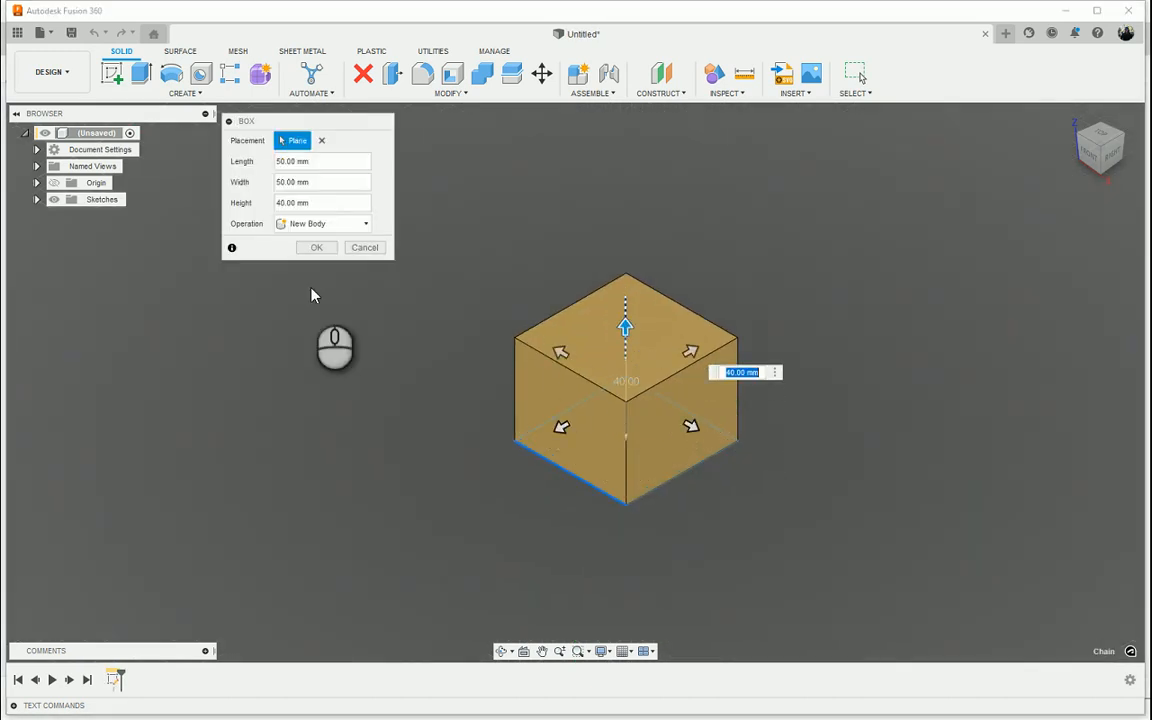
click(316, 248)
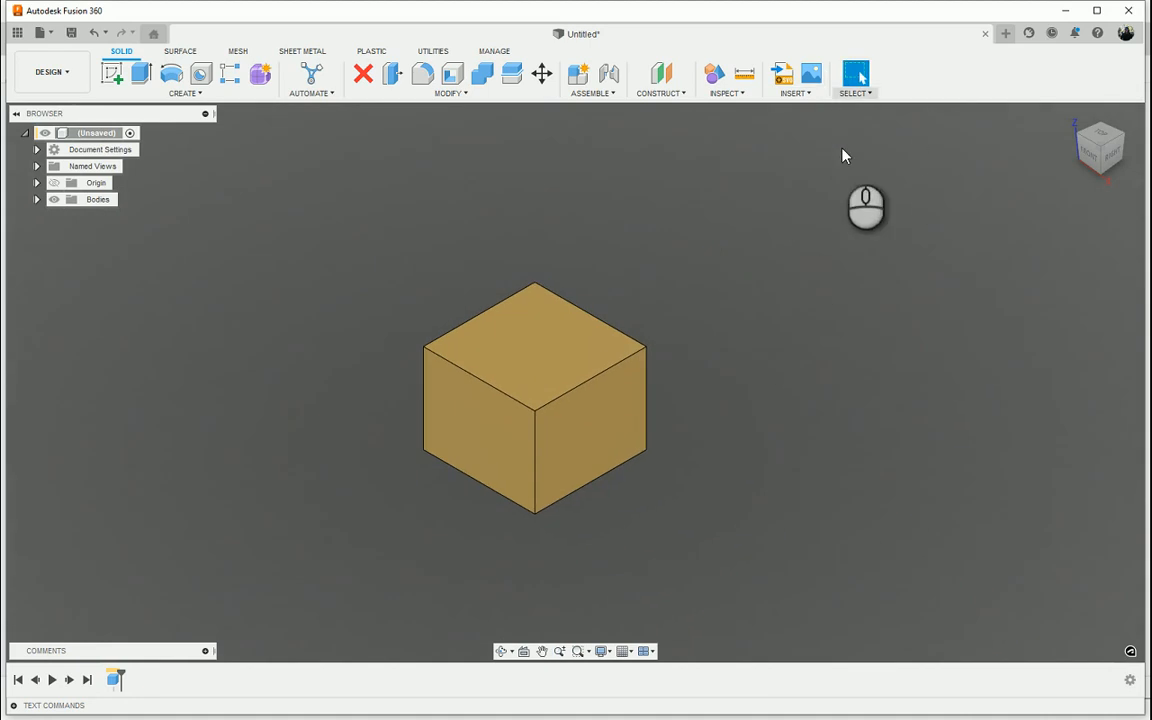
click(714, 73)
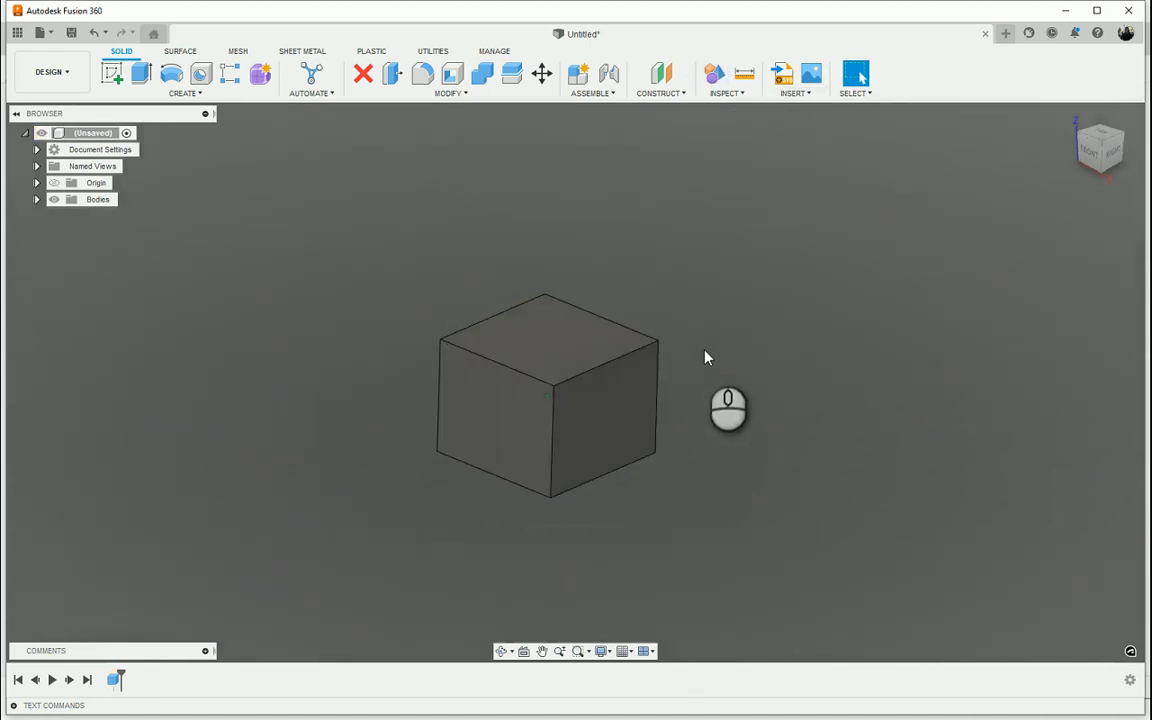
Create a construction plane offset 50 mm outward from the box's right face, using the Distance extent.
shift+middle_drag(645, 354, 683, 114)
click(677, 94)
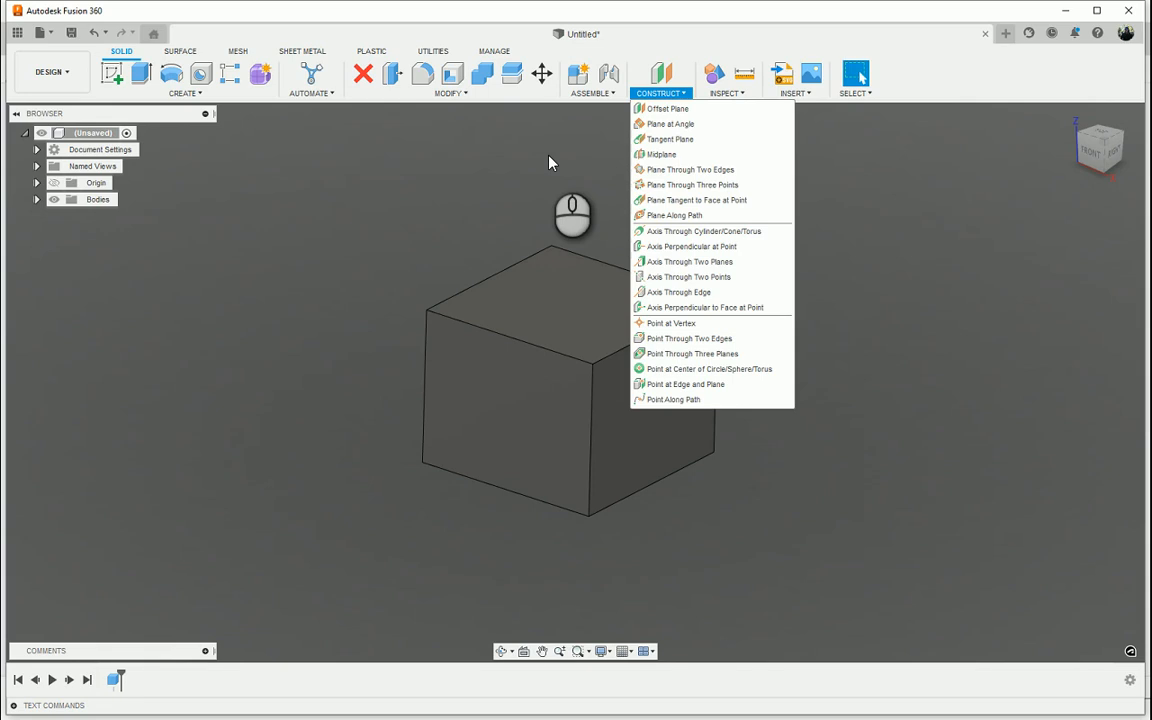
click(667, 108)
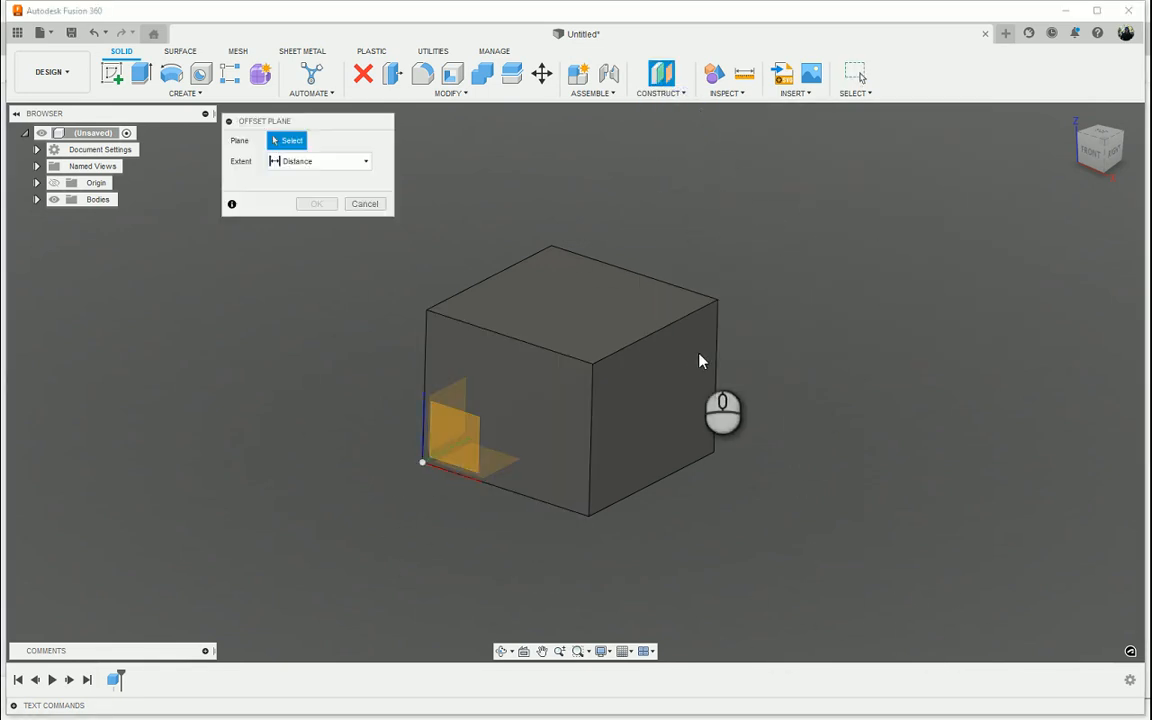
click(666, 391)
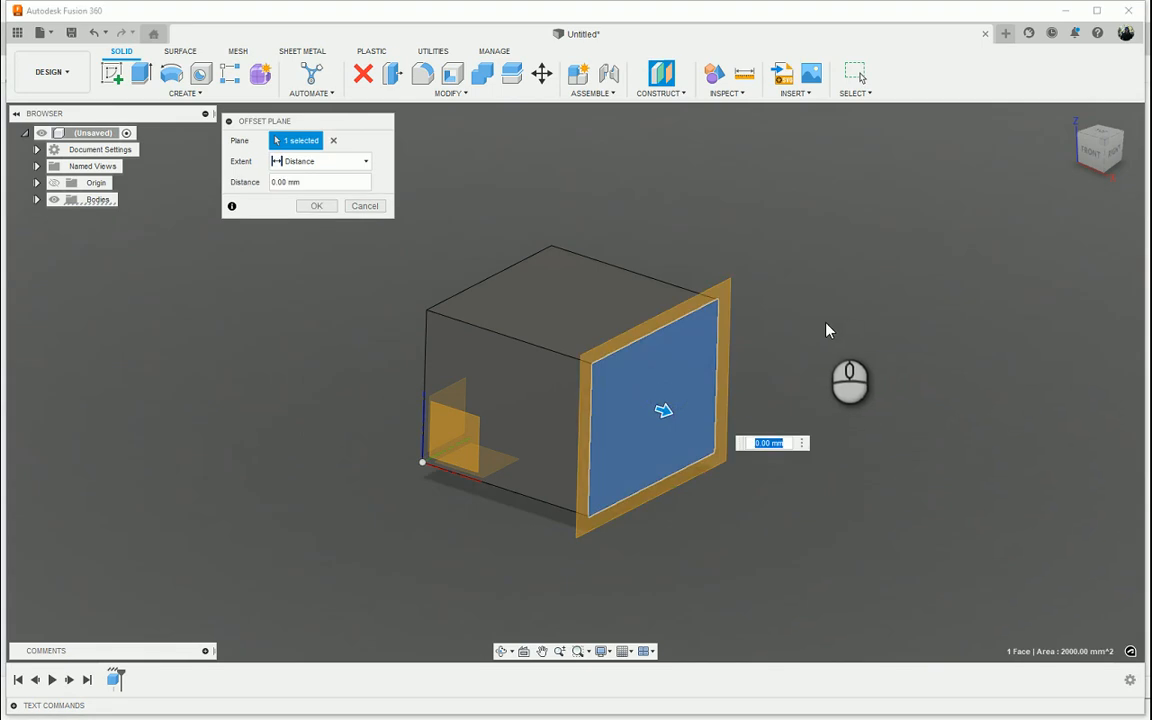
shift+middle_drag(826, 323, 820, 329)
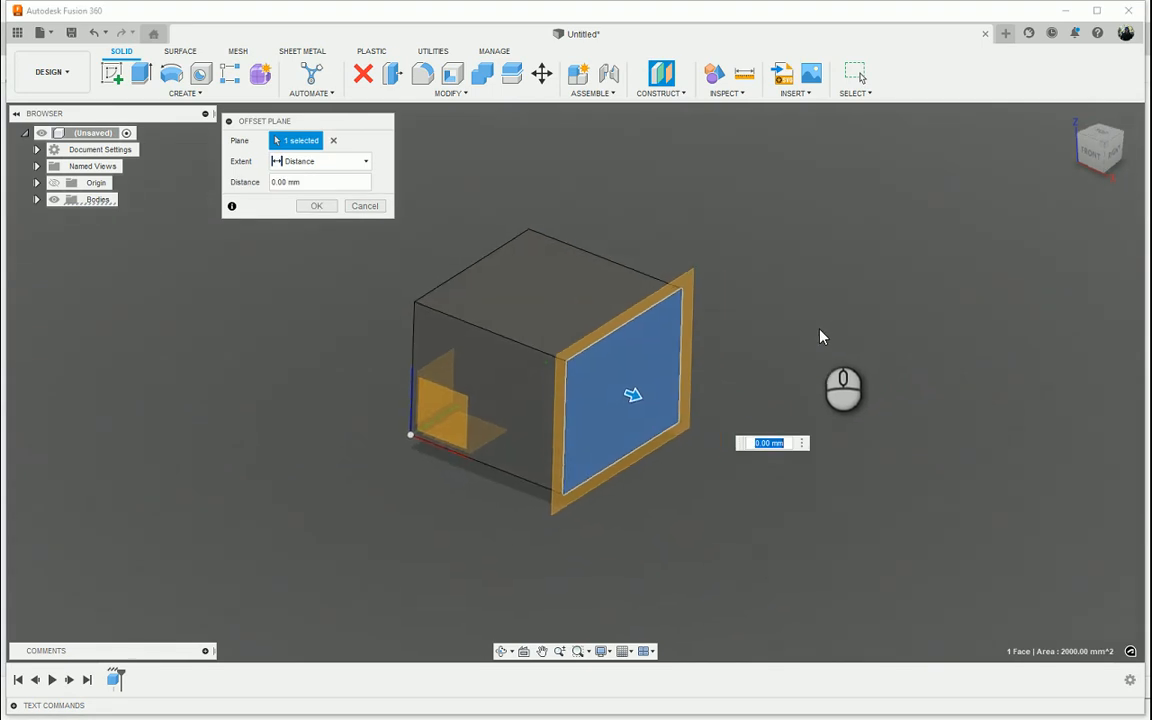
click(340, 165)
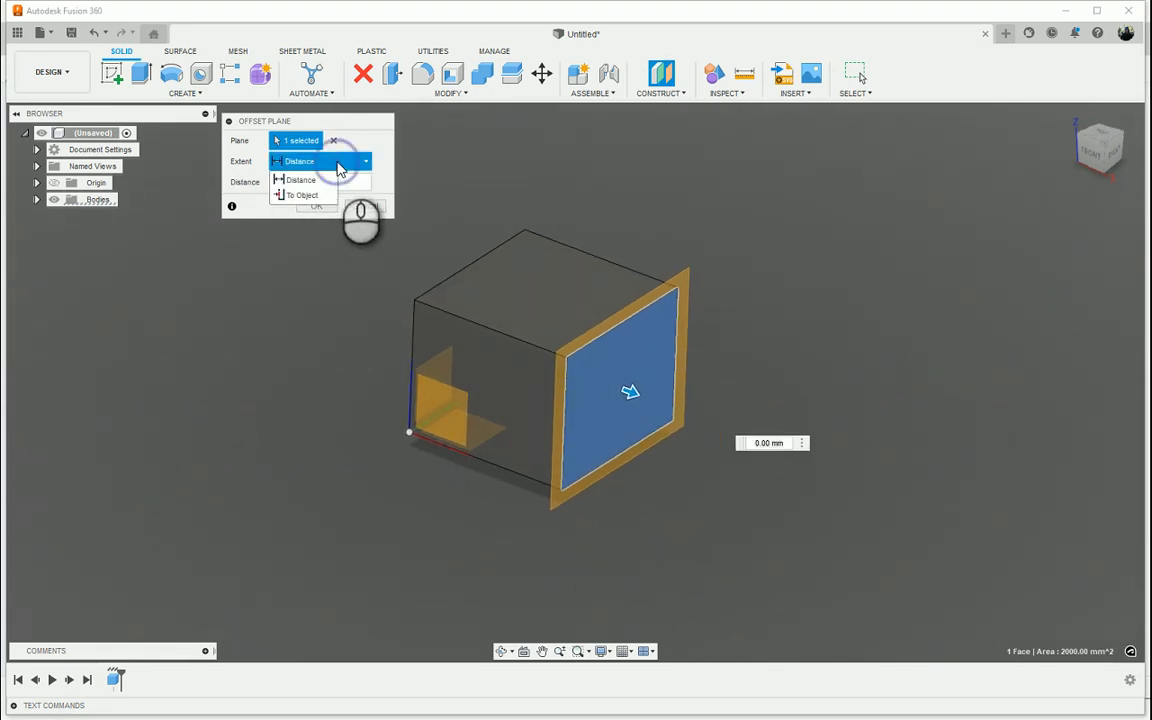
click(312, 180)
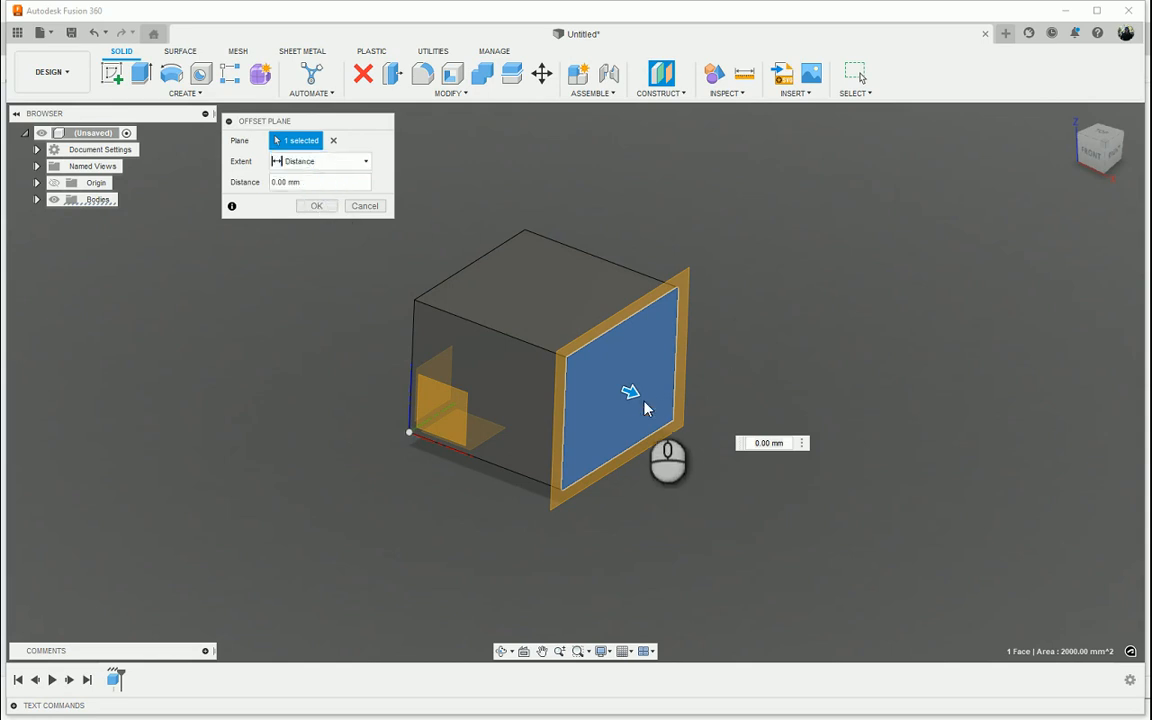
drag(630, 395, 753, 434)
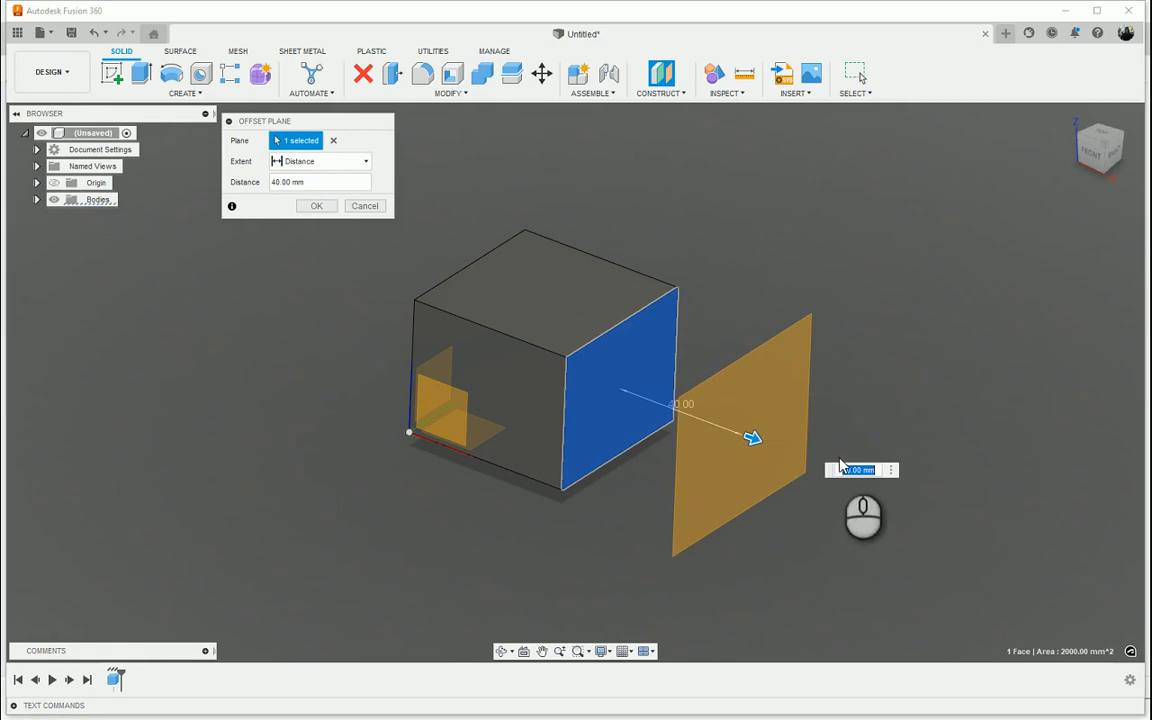
text(50)
key(Return)
Create a construction plane at a 60° angle through the top edge of the box's right face.
shift+middle_drag(1088, 507, 848, 597)
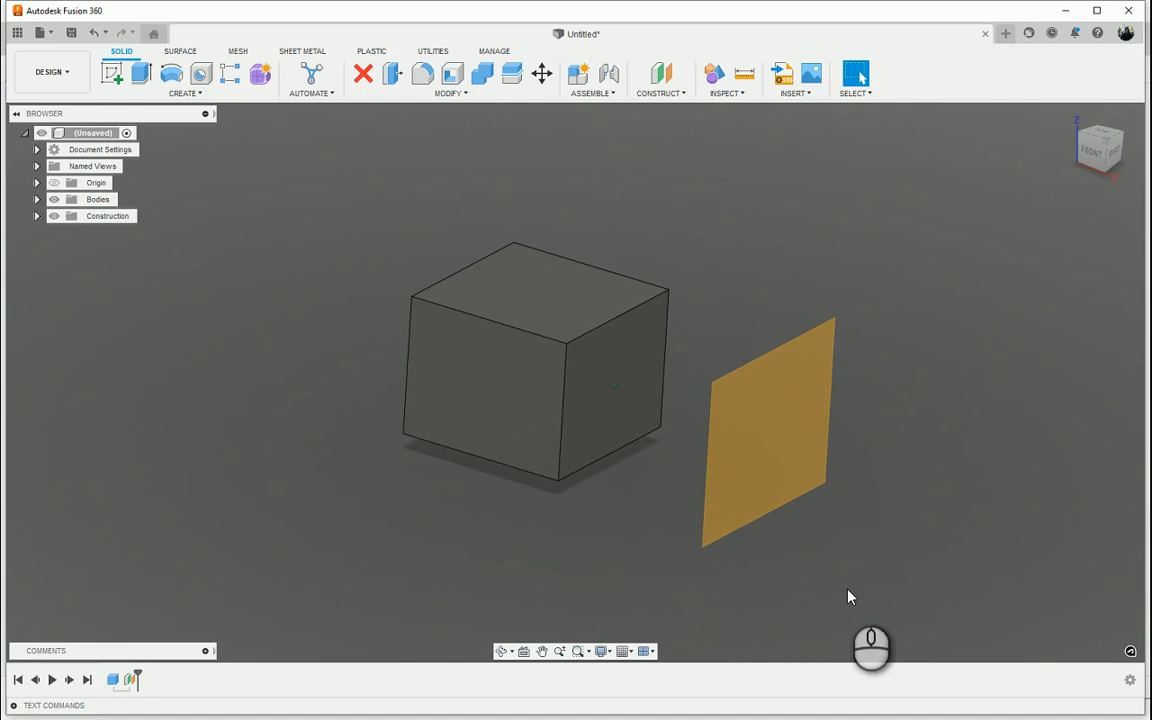
click(672, 94)
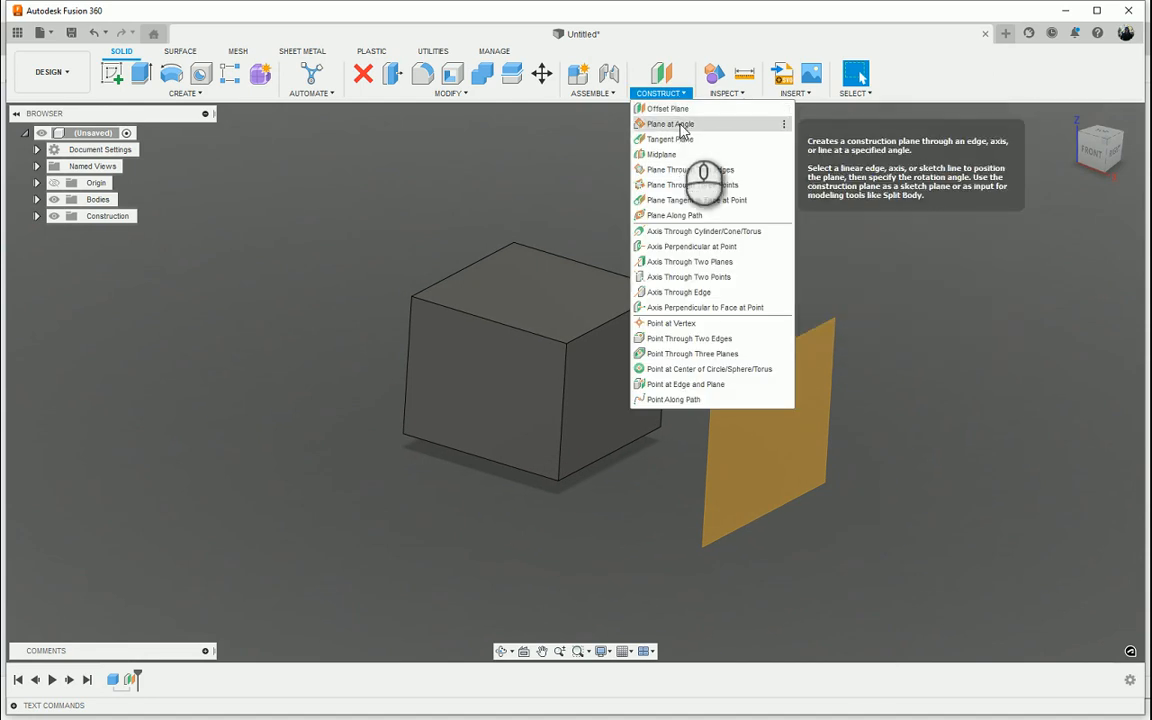
click(680, 124)
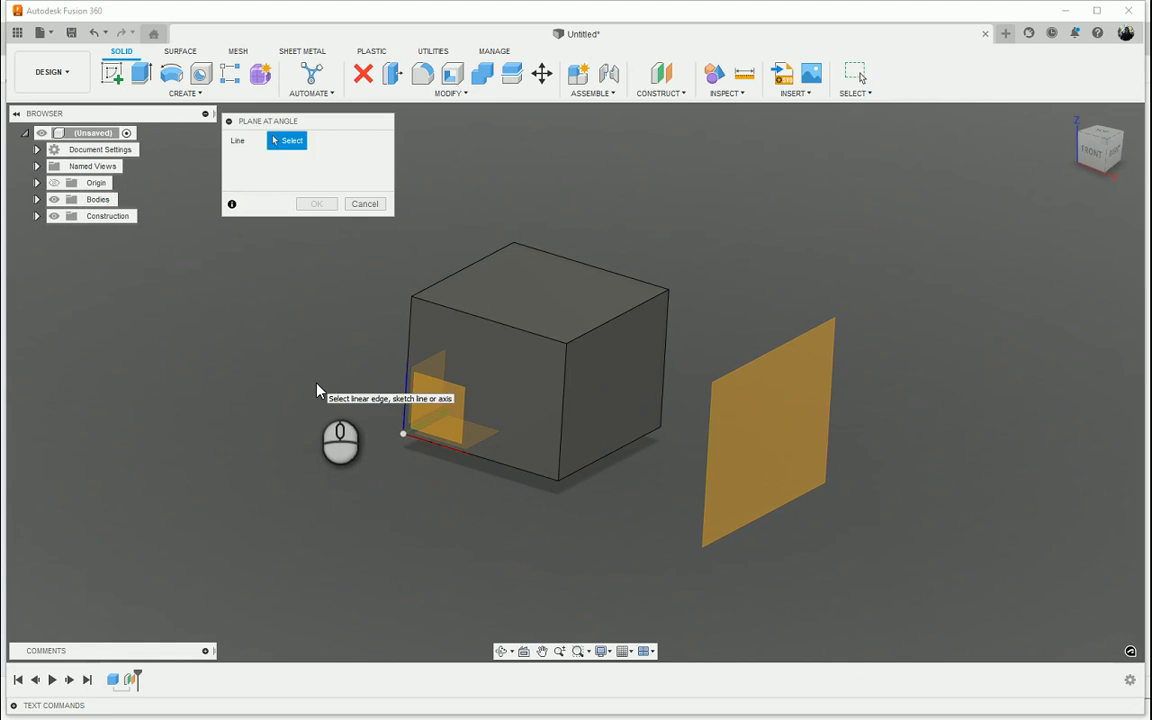
shift+middle_drag(317, 390, 368, 507)
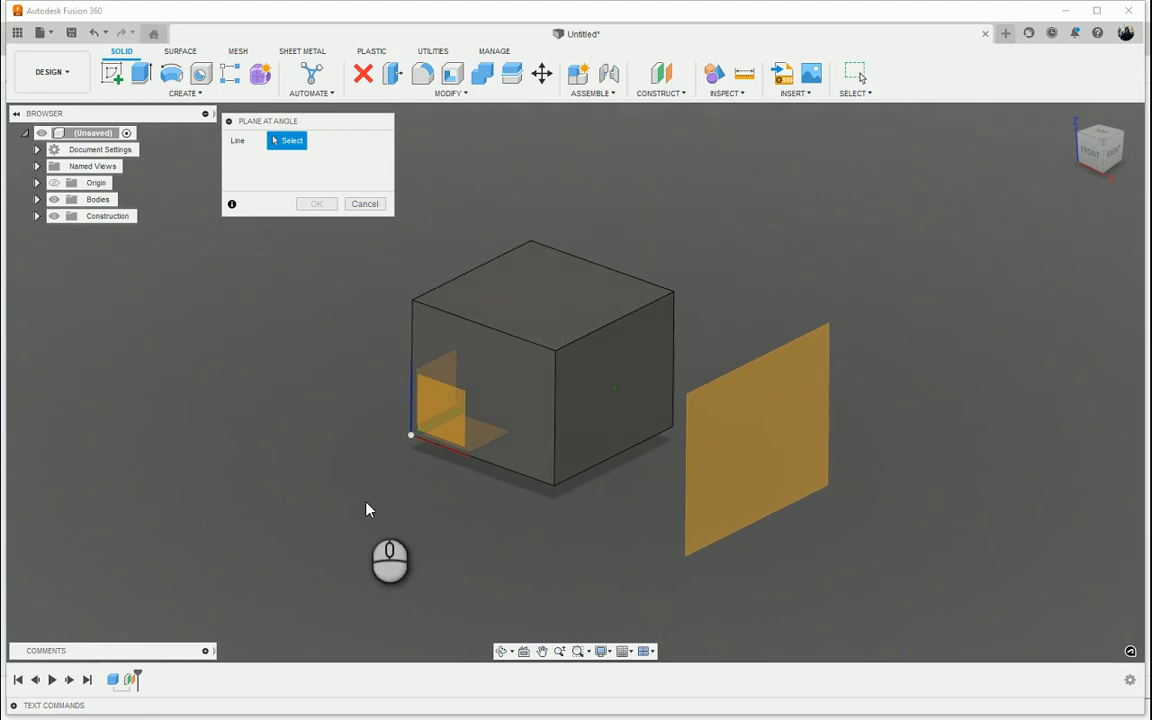
click(643, 319)
shift+middle_drag(627, 488, 501, 266)
drag(501, 270, 612, 272)
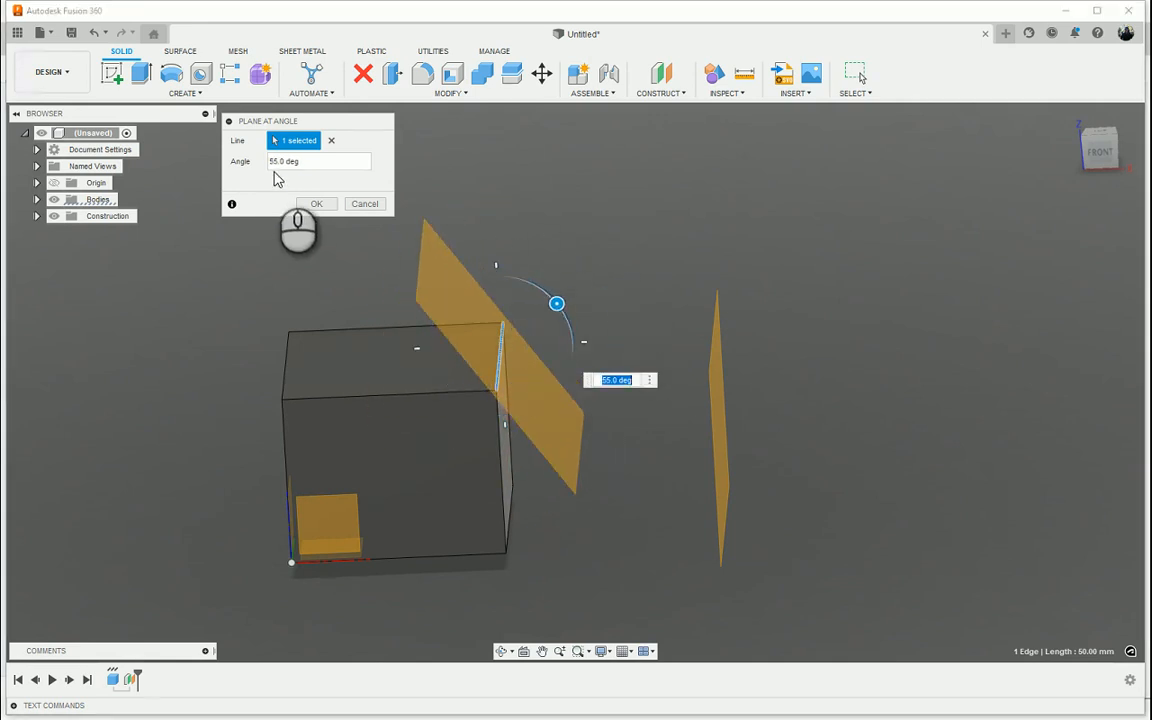
click(331, 160)
drag(271, 158, 222, 148)
text(60)
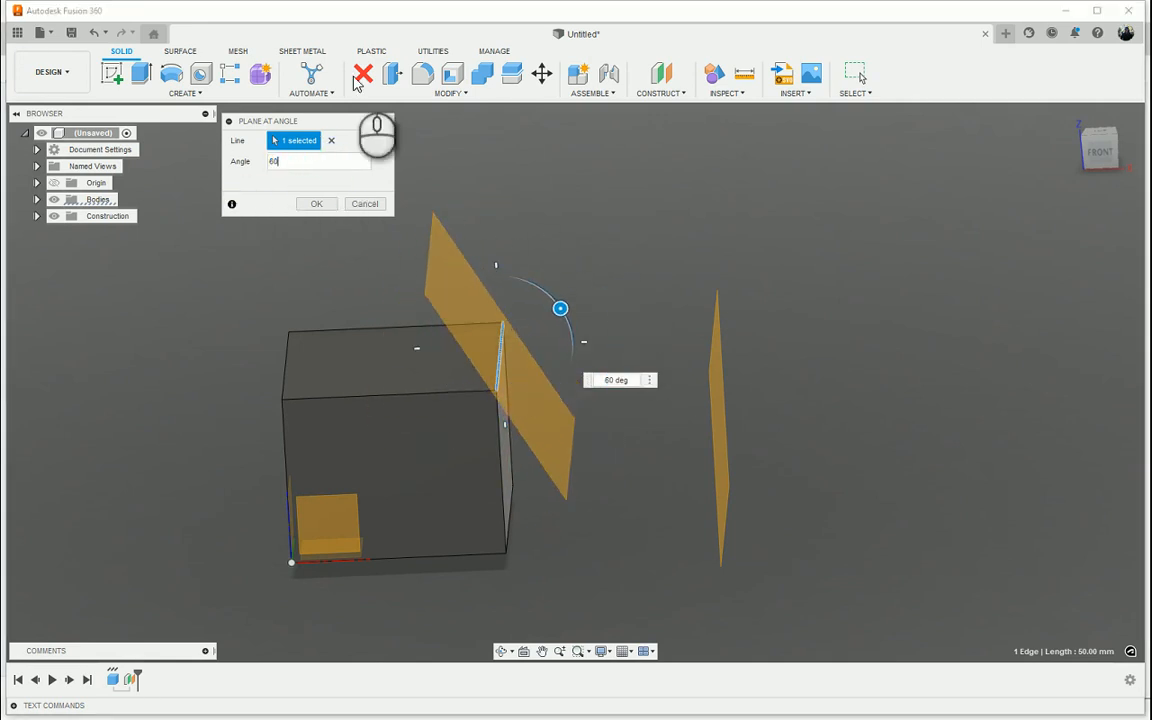
click(313, 204)
Fillet the box's vertical front-left edge with a constant 15 mm radius.
shift+middle_drag(774, 224, 700, 478)
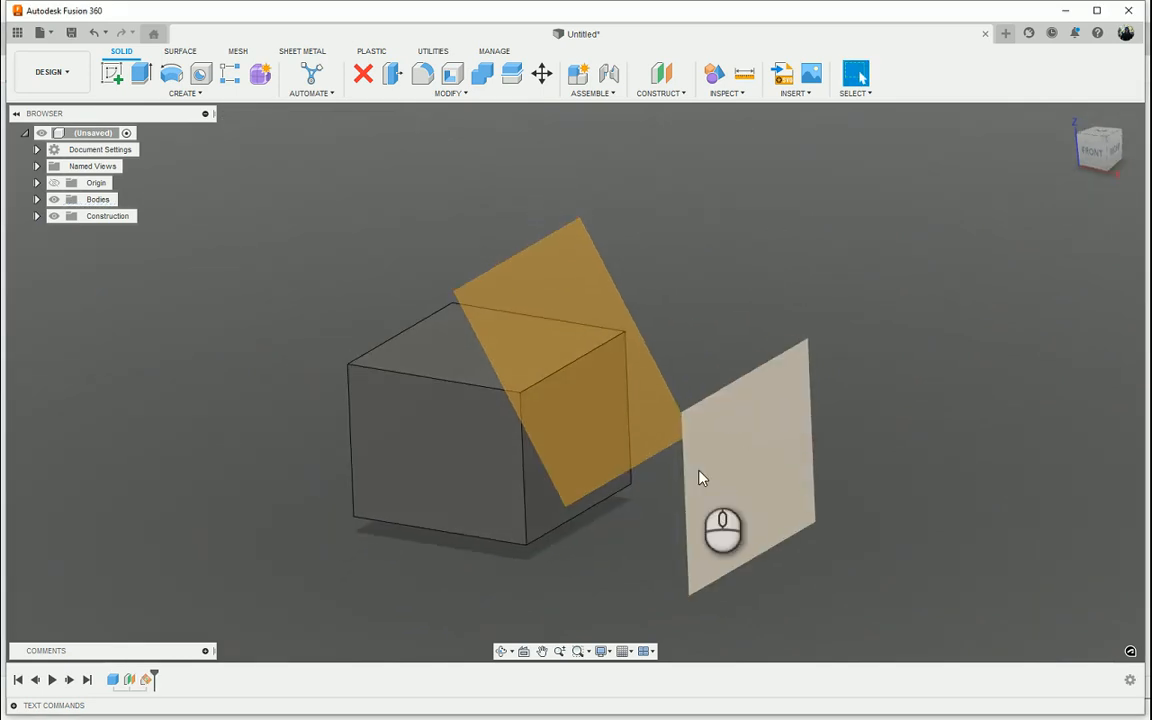
click(680, 94)
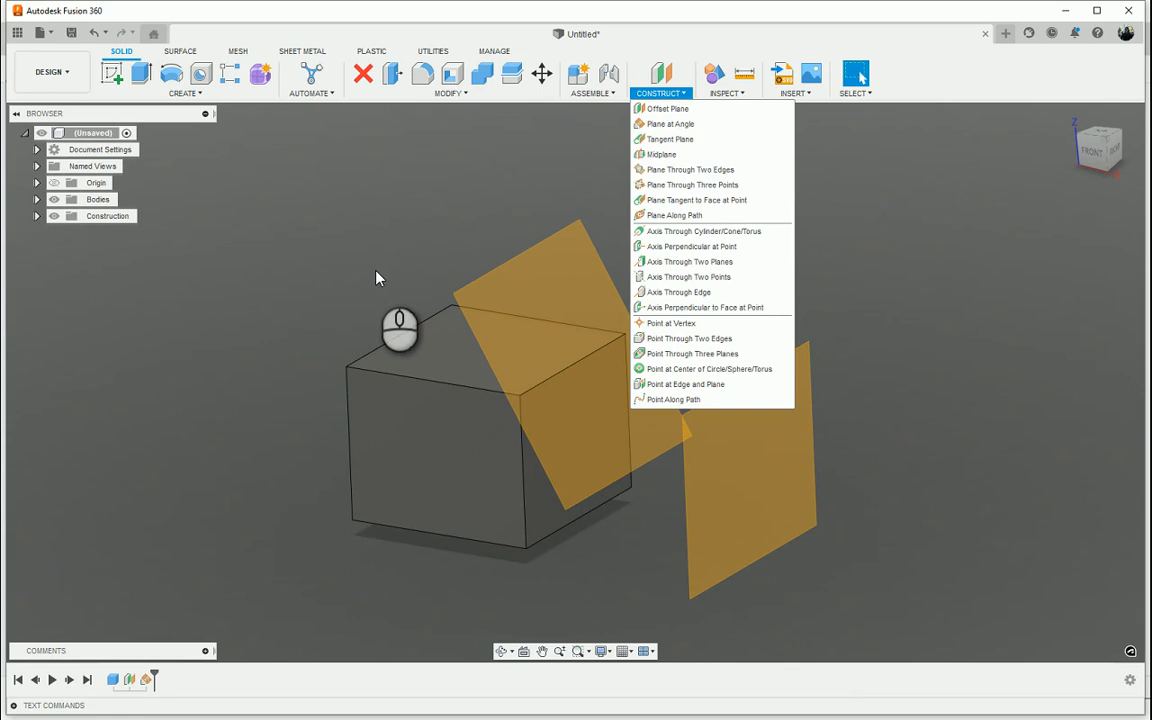
click(366, 190)
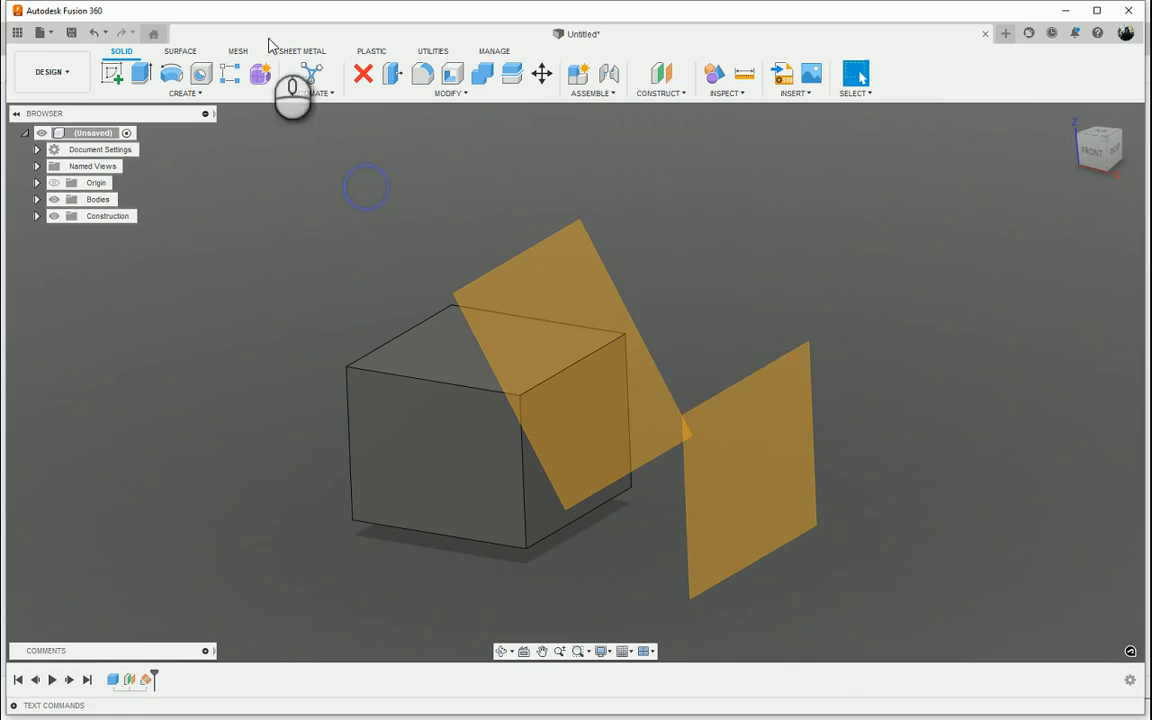
click(424, 76)
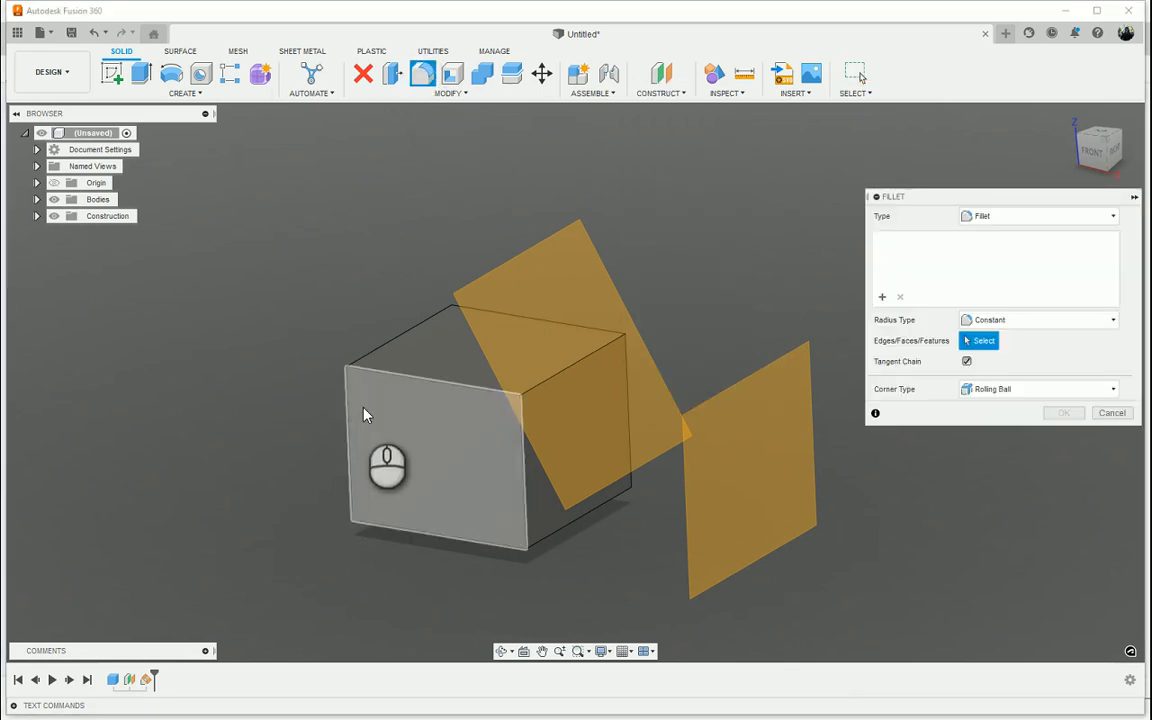
click(347, 410)
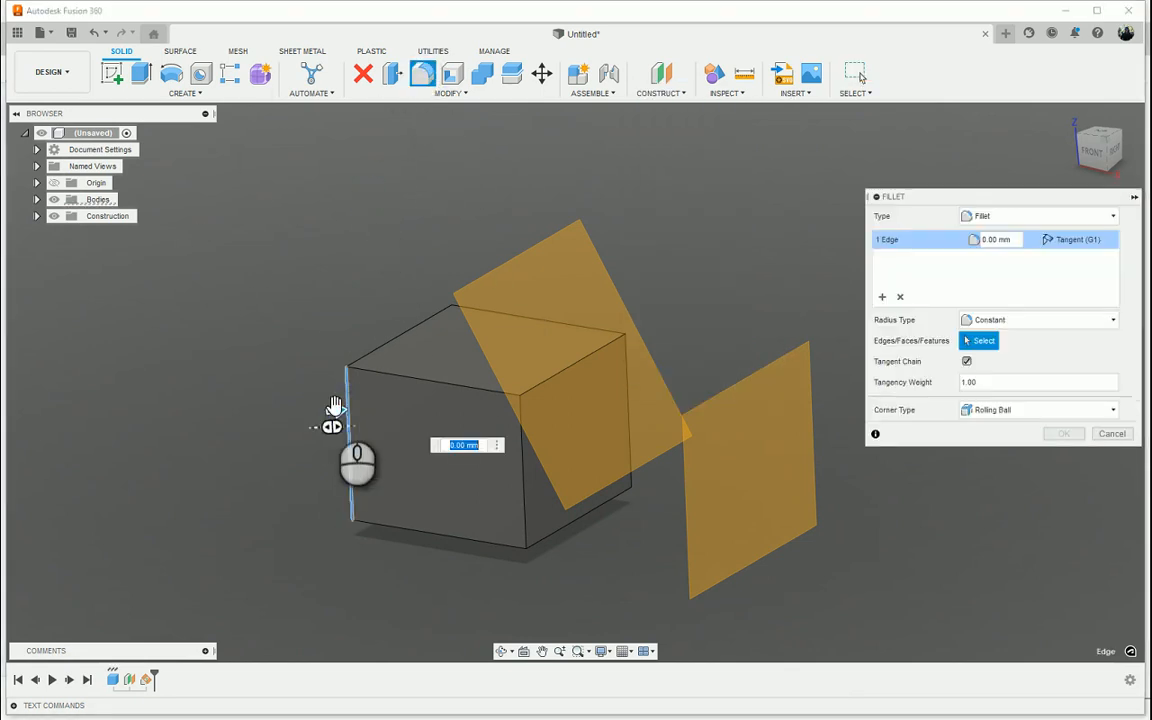
drag(336, 413, 360, 407)
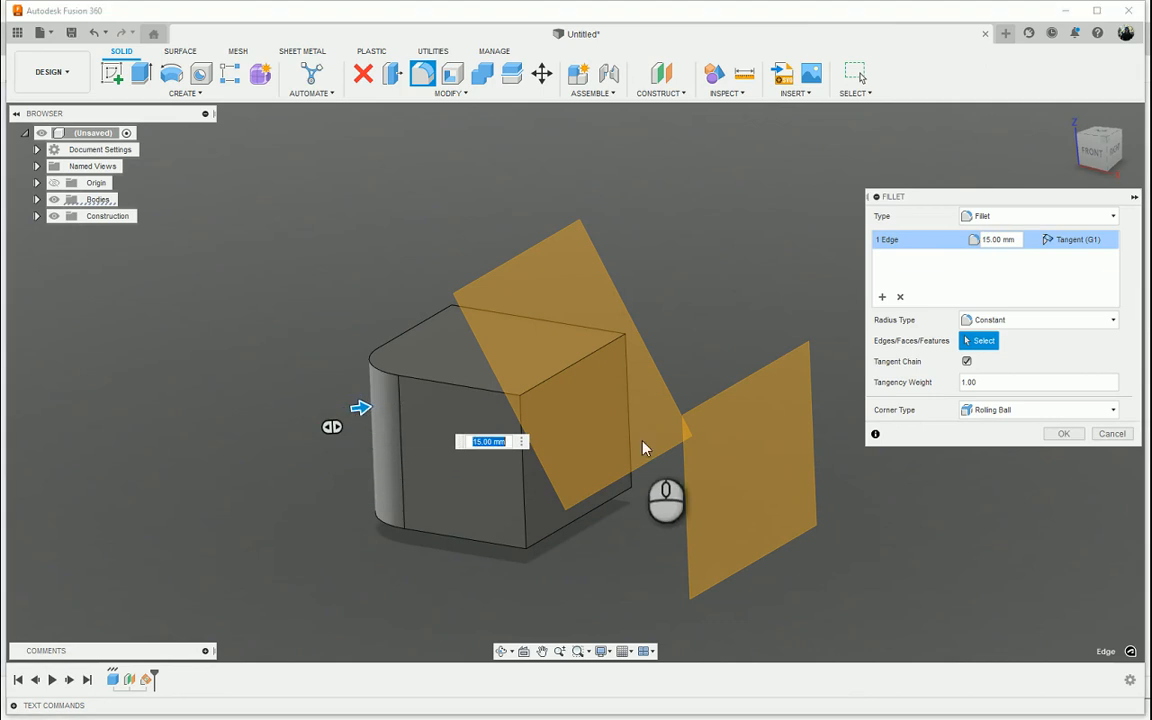
click(1065, 433)
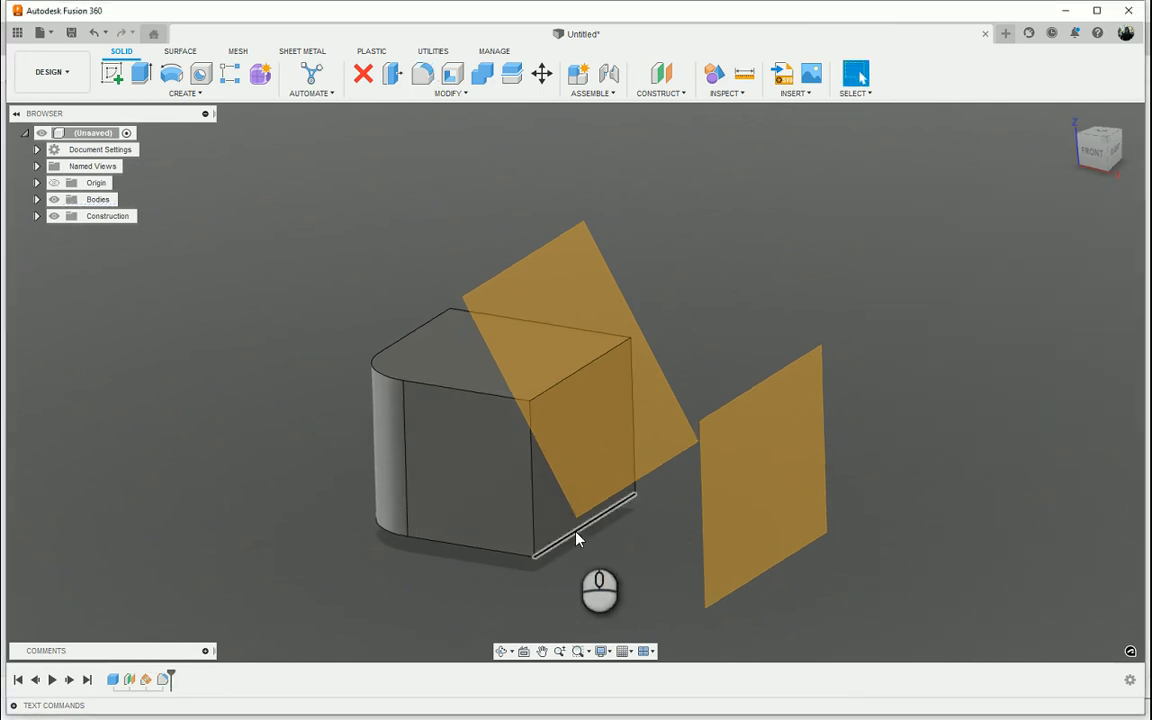
Create a construction plane tangent to the cylindrical fillet face, rotated around it toward the box's left face.
scroll(576, 537, up, 3)
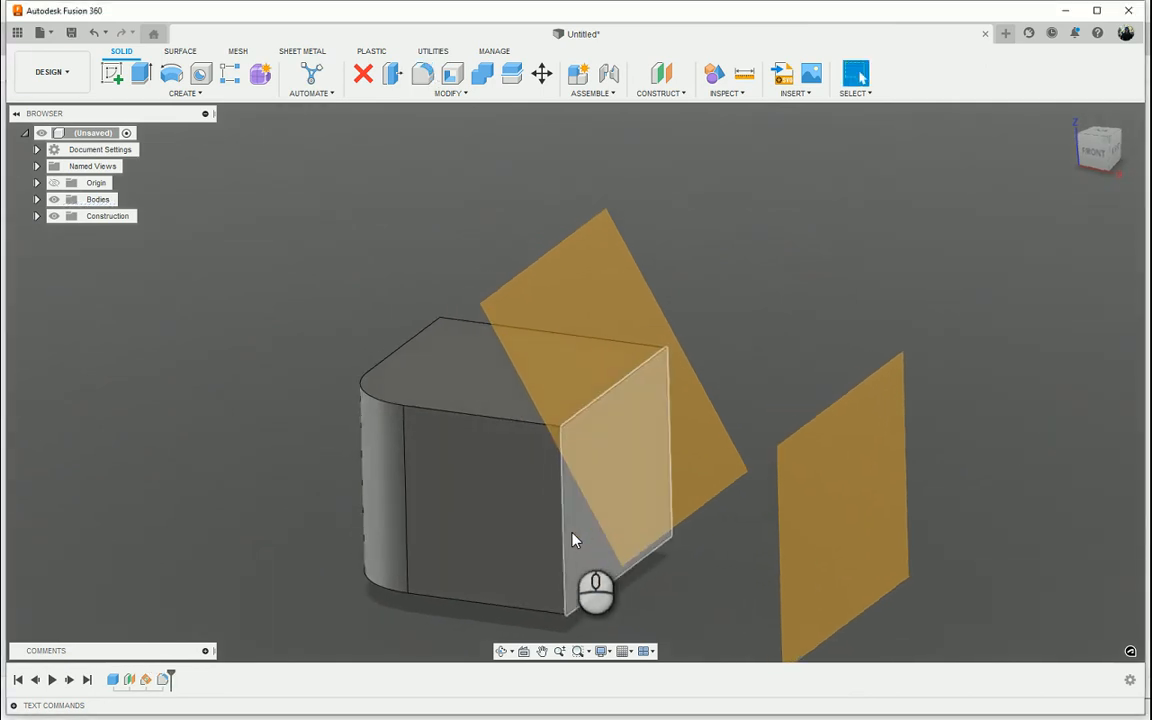
click(676, 95)
click(678, 145)
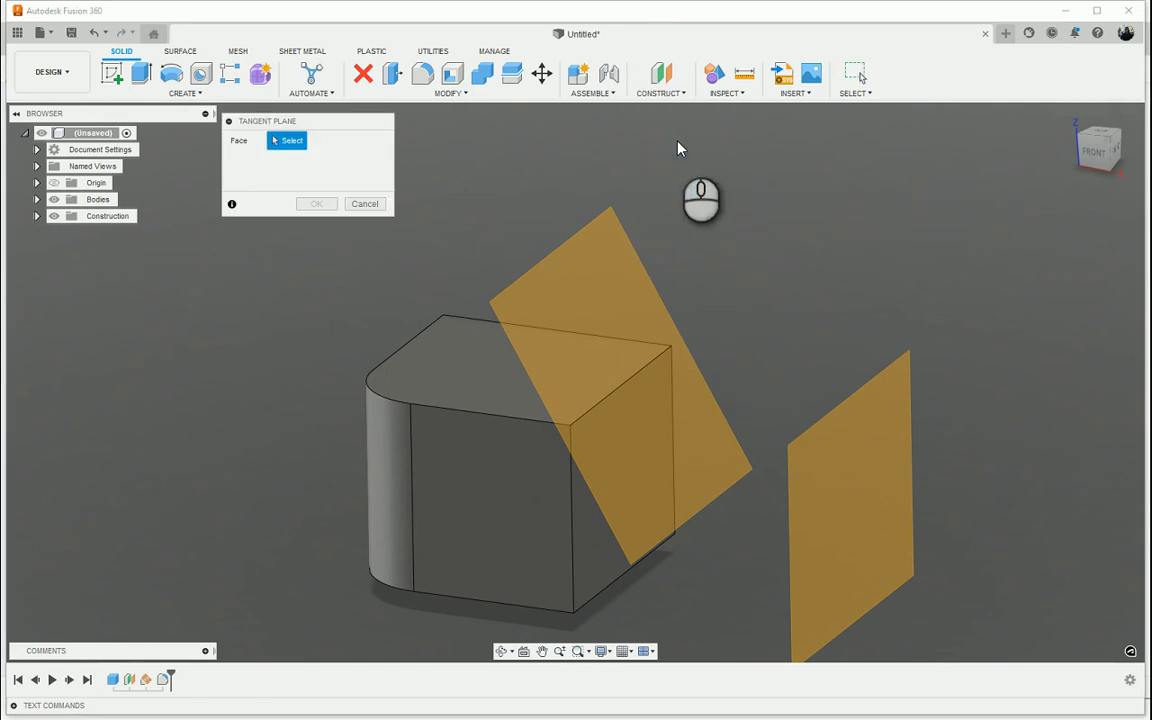
click(398, 456)
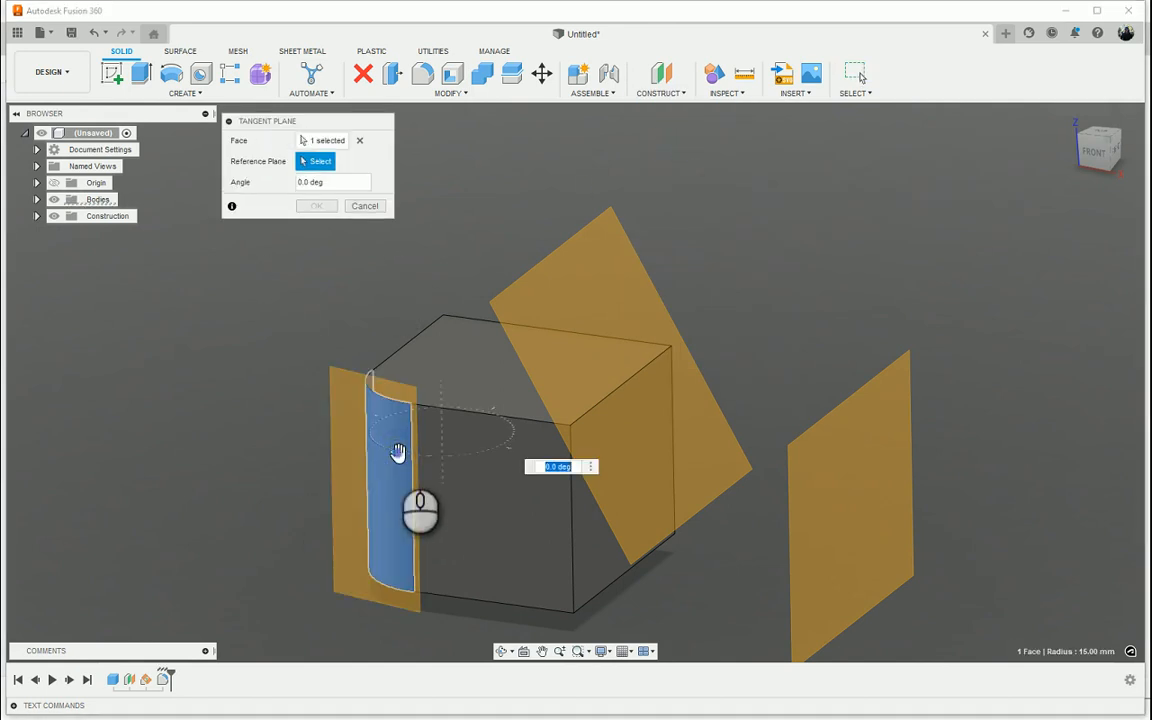
shift+middle_drag(398, 456, 760, 400)
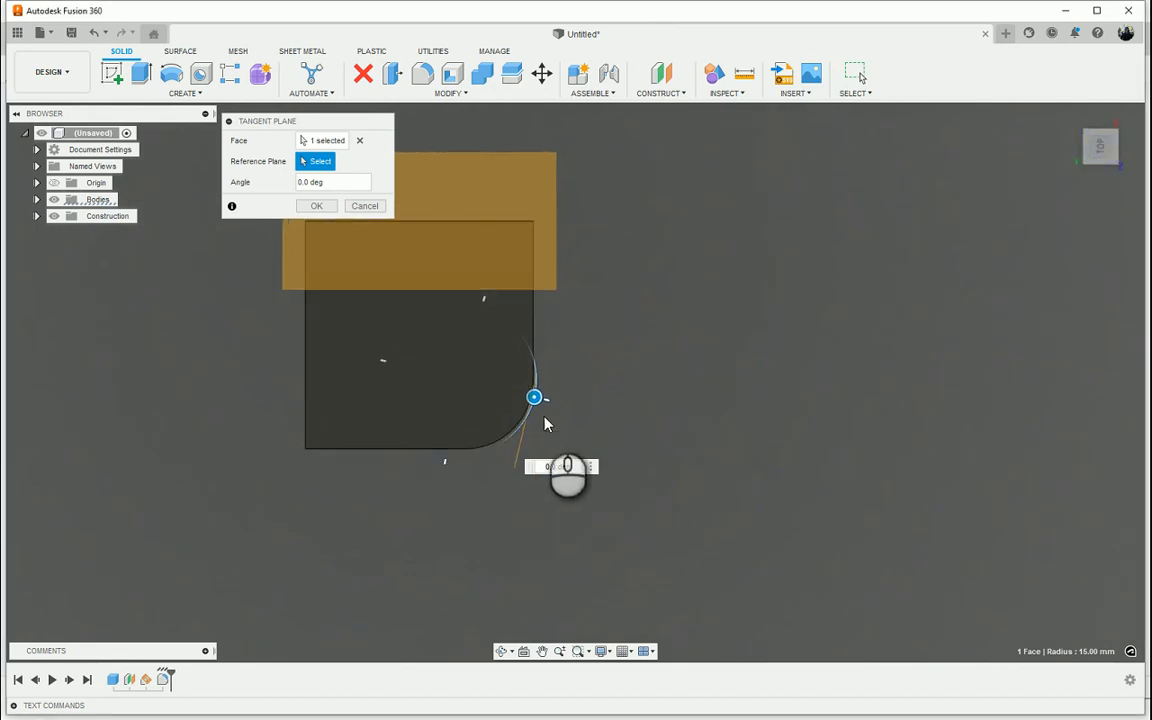
scroll(543, 409, up, 2)
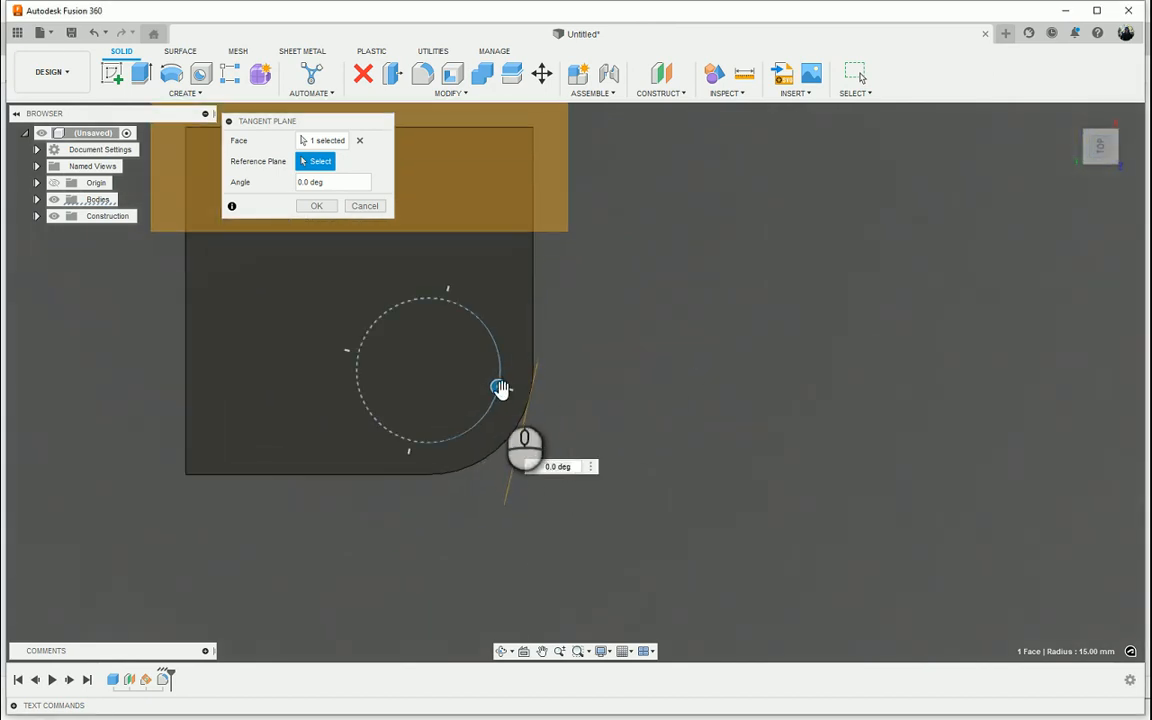
drag(499, 387, 442, 419)
click(316, 205)
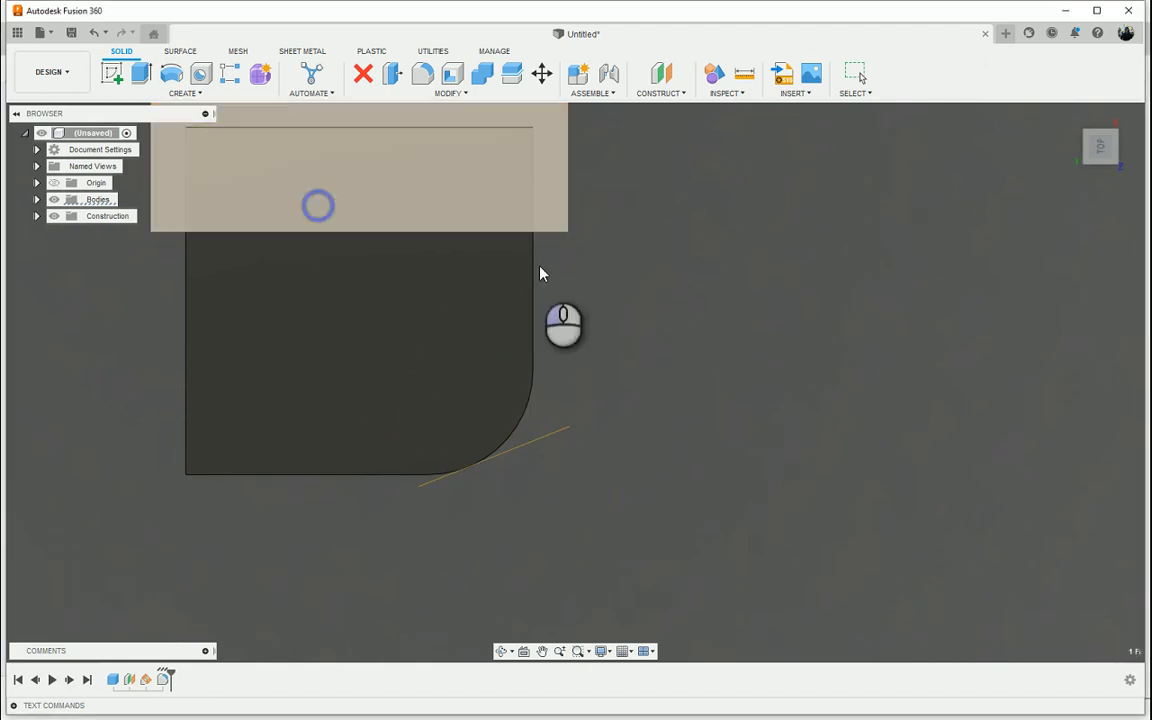
Create a midplane between the box's parallel front and back faces.
shift+middle_drag(540, 266, 621, 195)
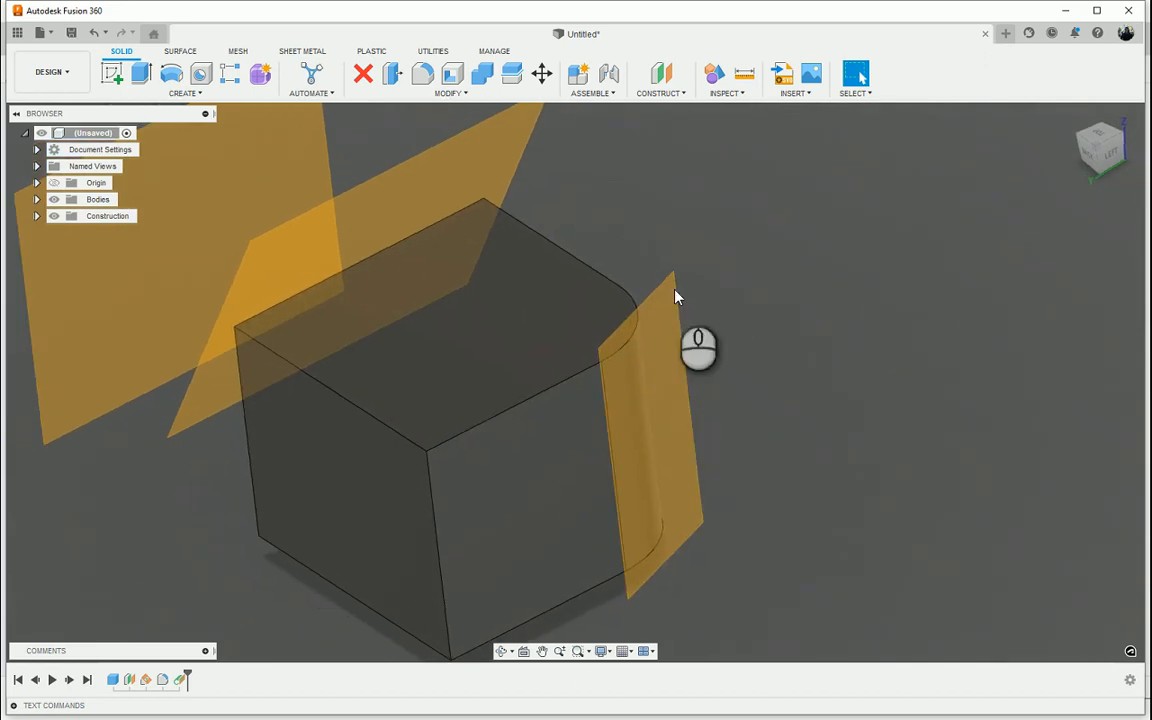
shift+middle_drag(675, 296, 672, 123)
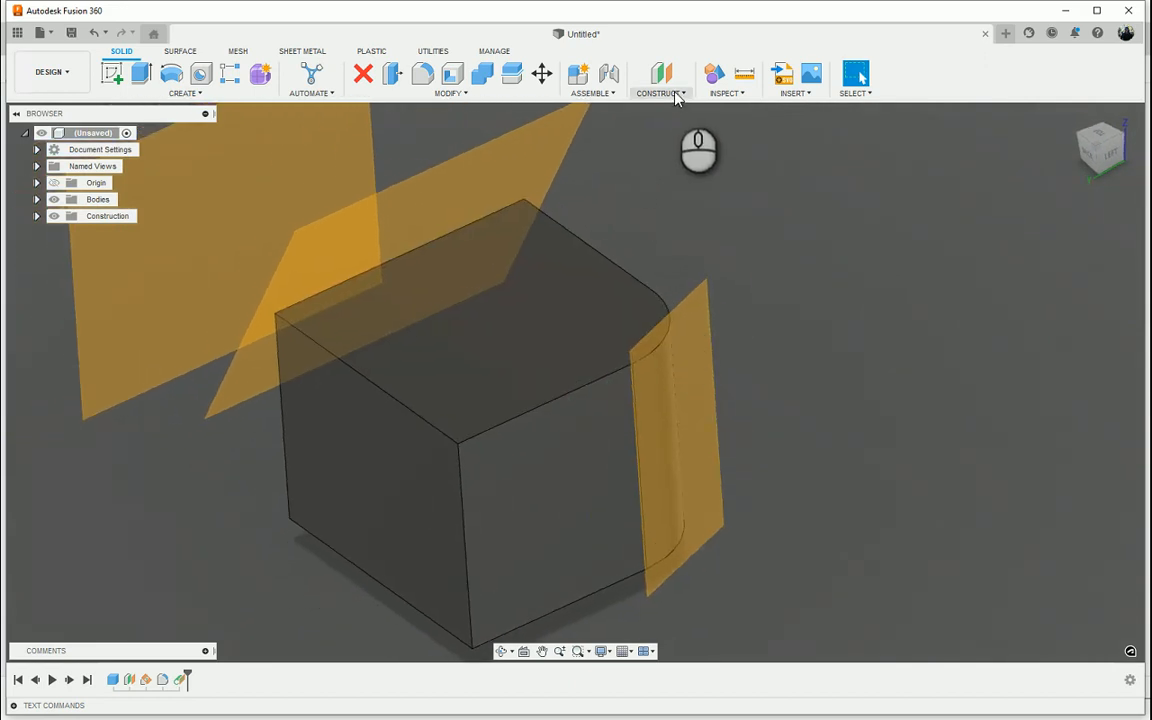
click(676, 95)
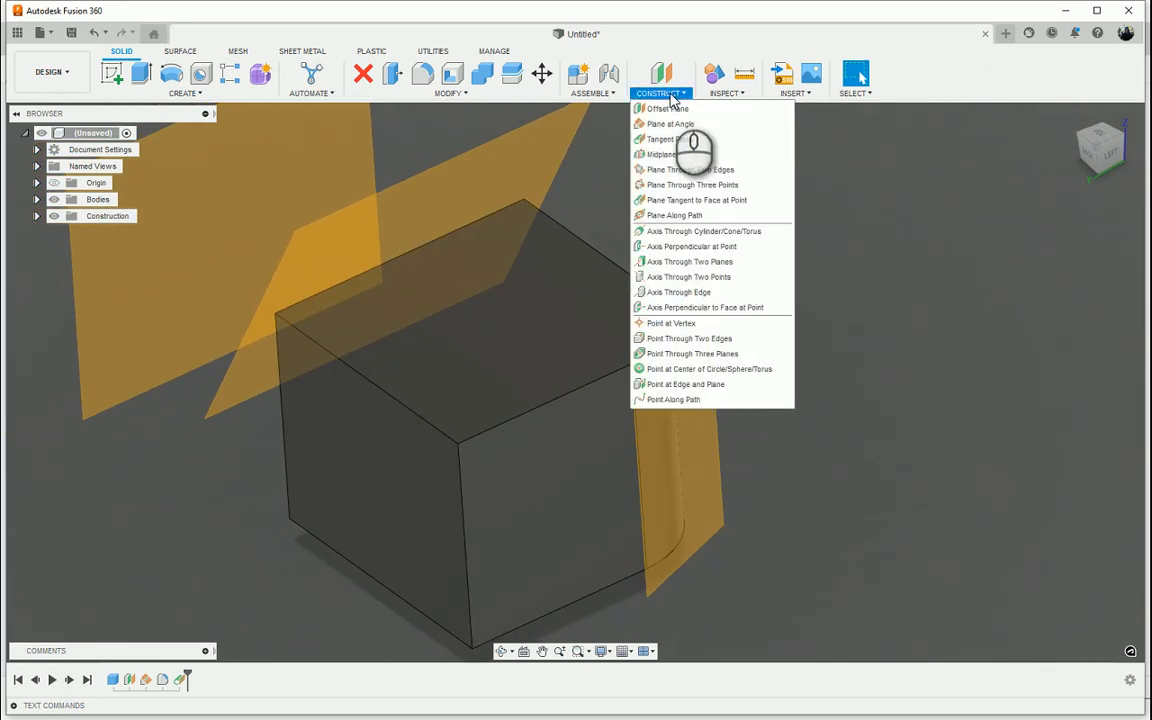
click(661, 160)
shift+middle_drag(797, 314, 405, 443)
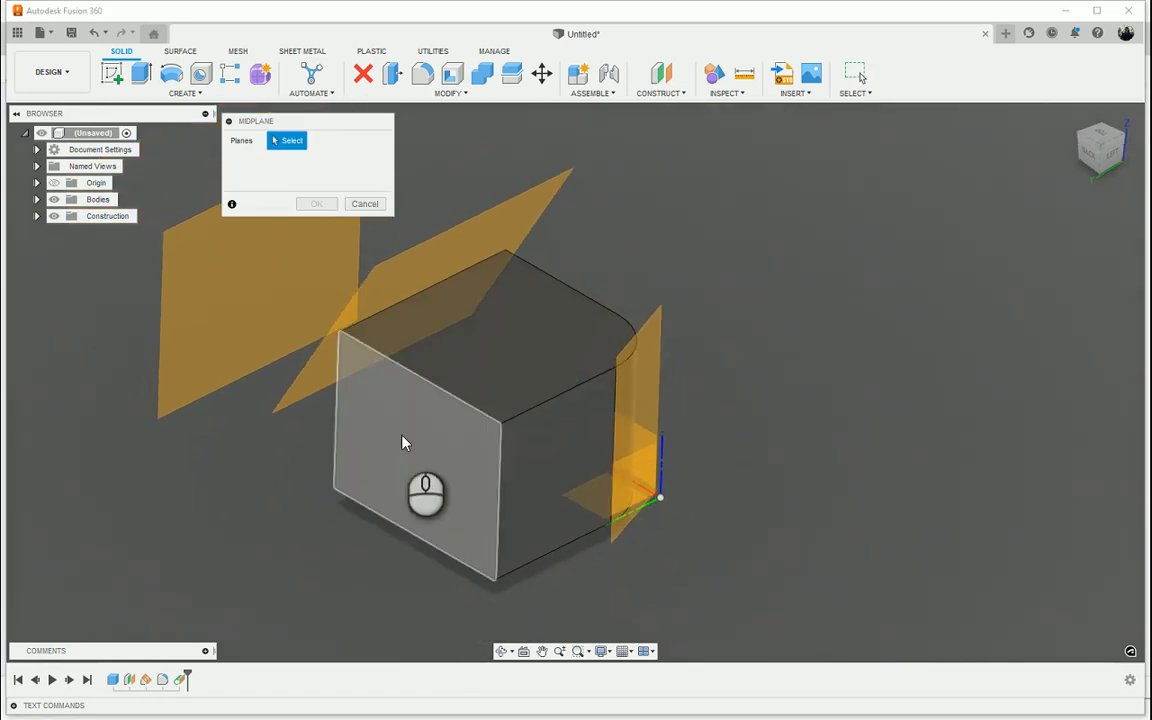
click(436, 473)
shift+middle_drag(715, 545, 539, 209)
click(535, 427)
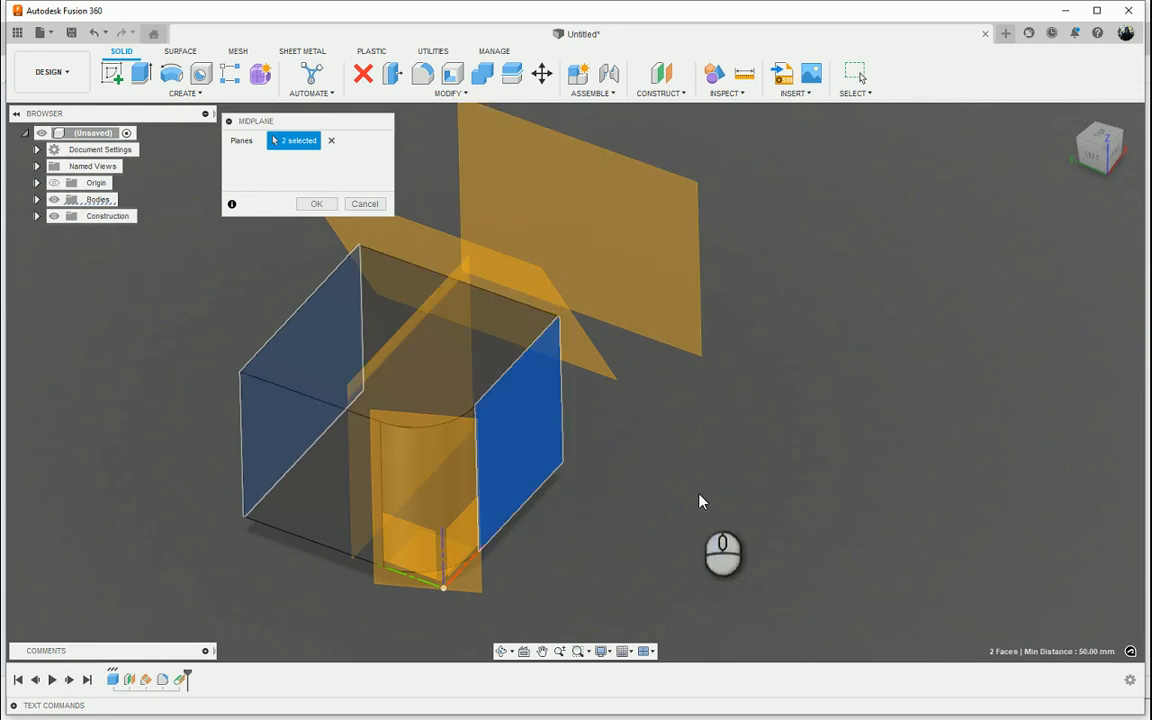
shift+middle_drag(699, 497, 503, 355)
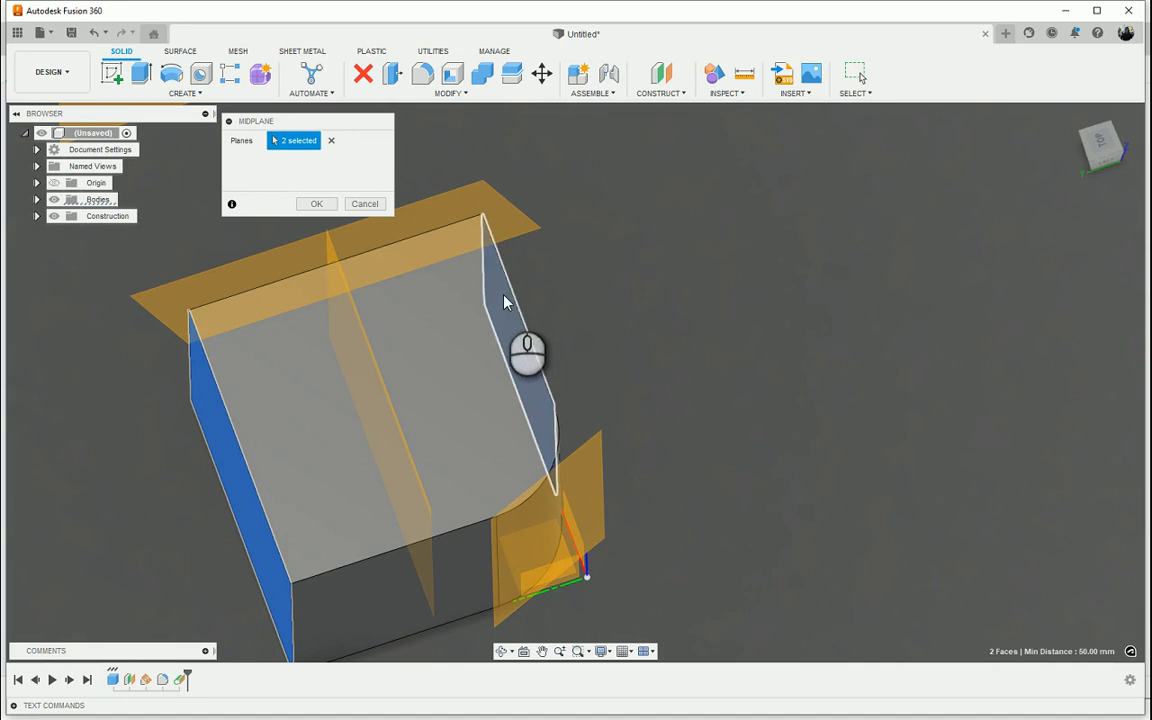
shift+middle_drag(503, 302, 686, 525)
click(314, 203)
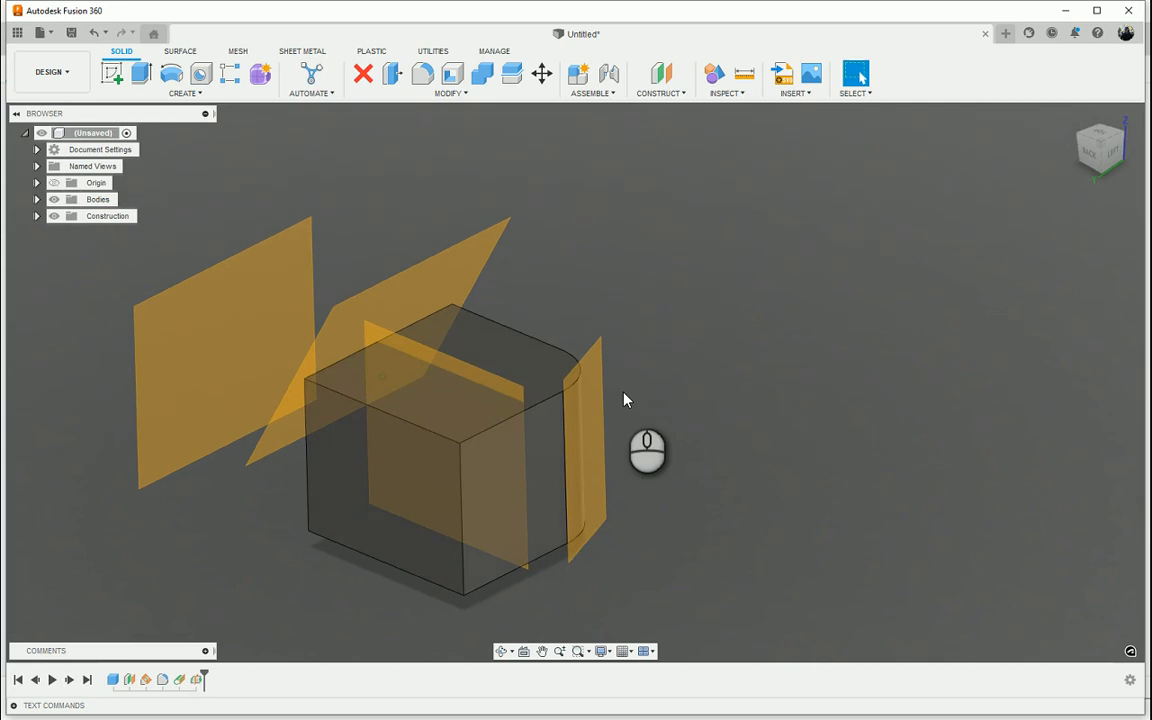
Start a sketch on the box's bottom face and draw a rectangle about 45 mm long beside the box.
shift+middle_drag(625, 399, 451, 444)
click(451, 444)
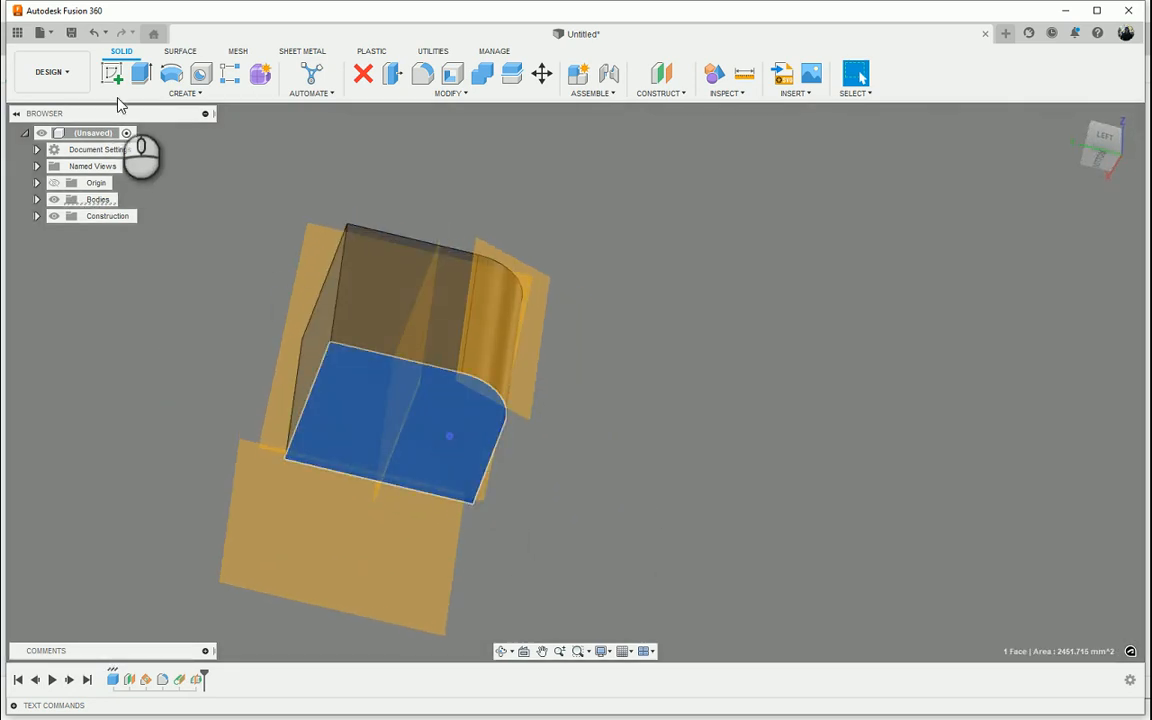
click(113, 75)
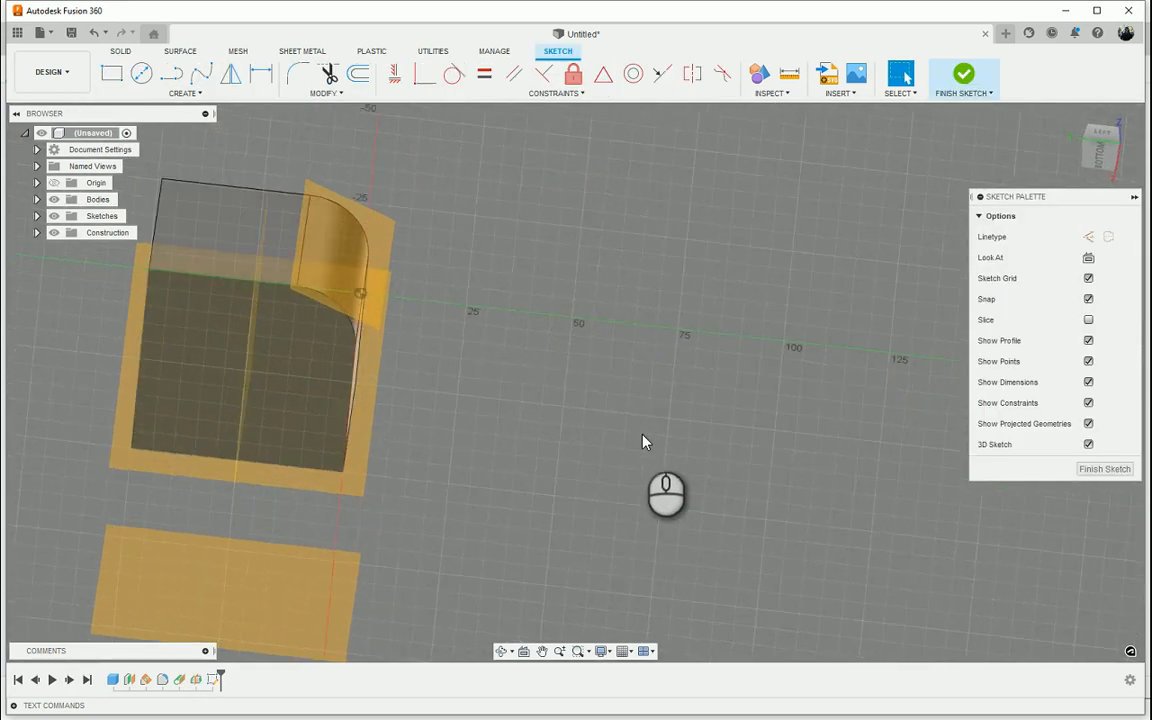
click(112, 74)
click(405, 440)
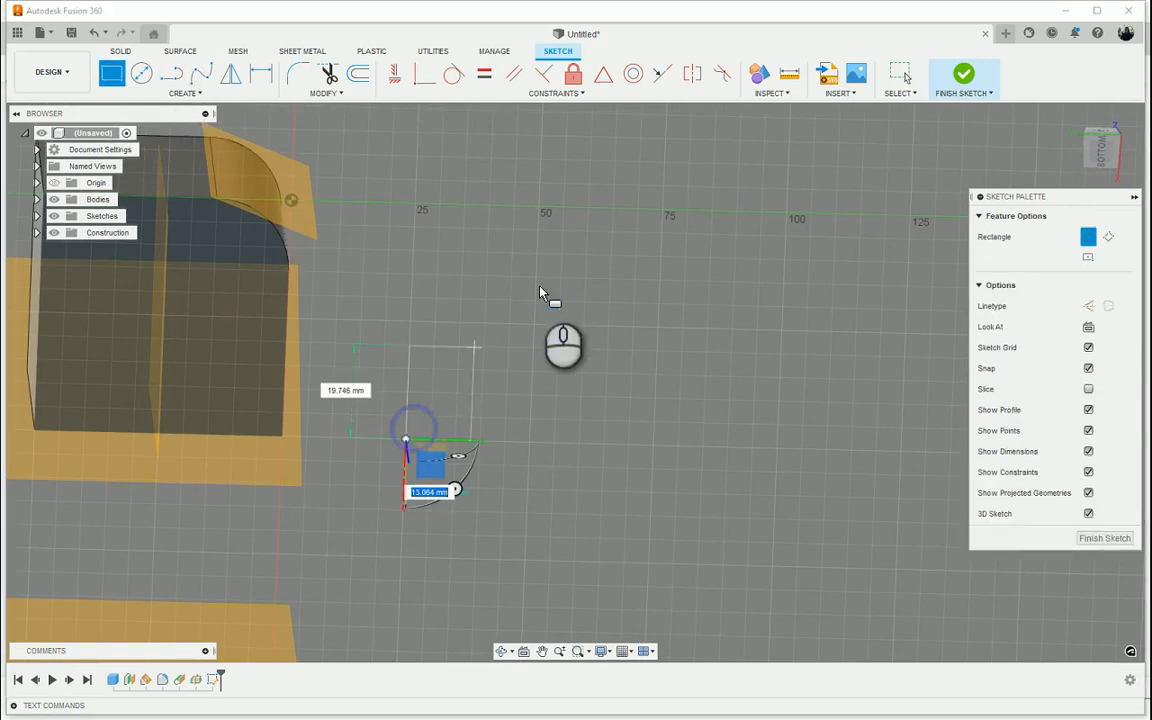
click(556, 229)
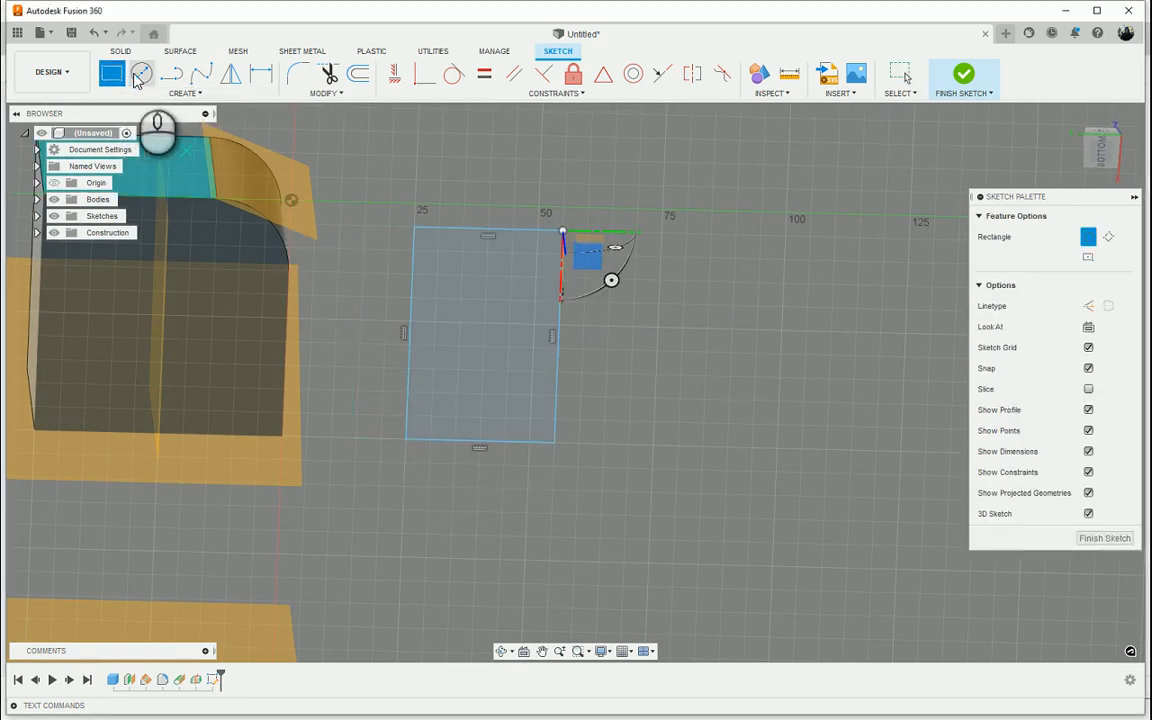
click(562, 231)
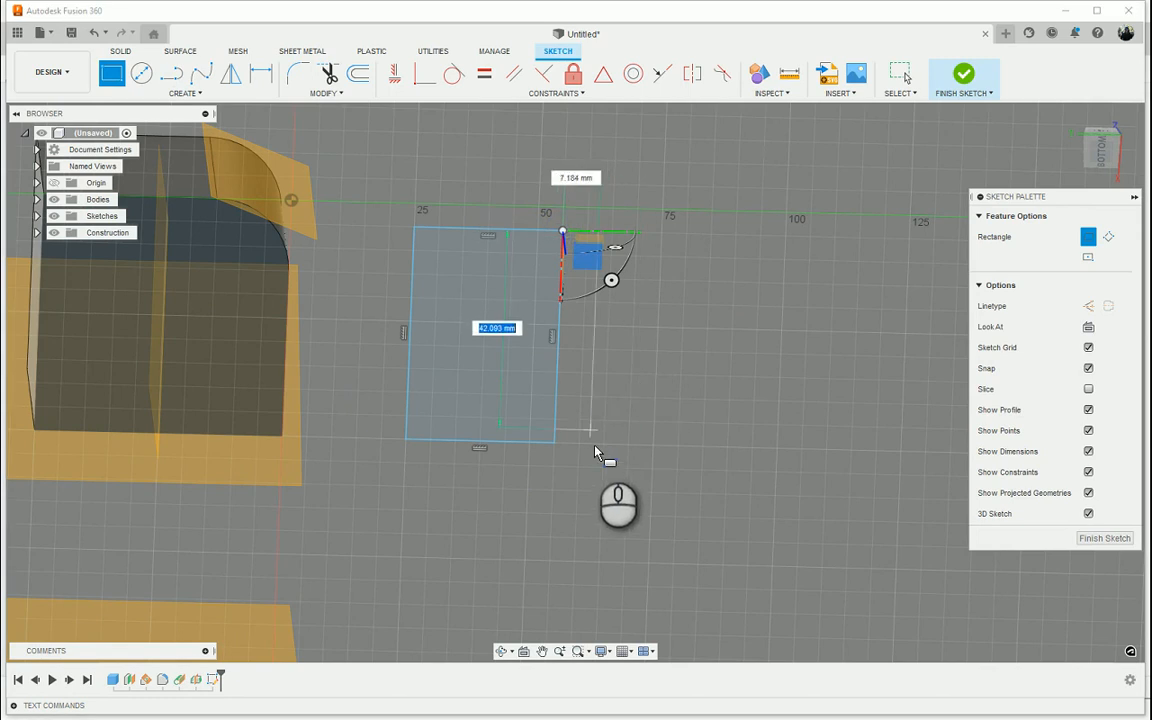
key(Escape)
Add lines forming a right triangle against the rectangle's side facing away from the box, and finish the sketch.
click(171, 73)
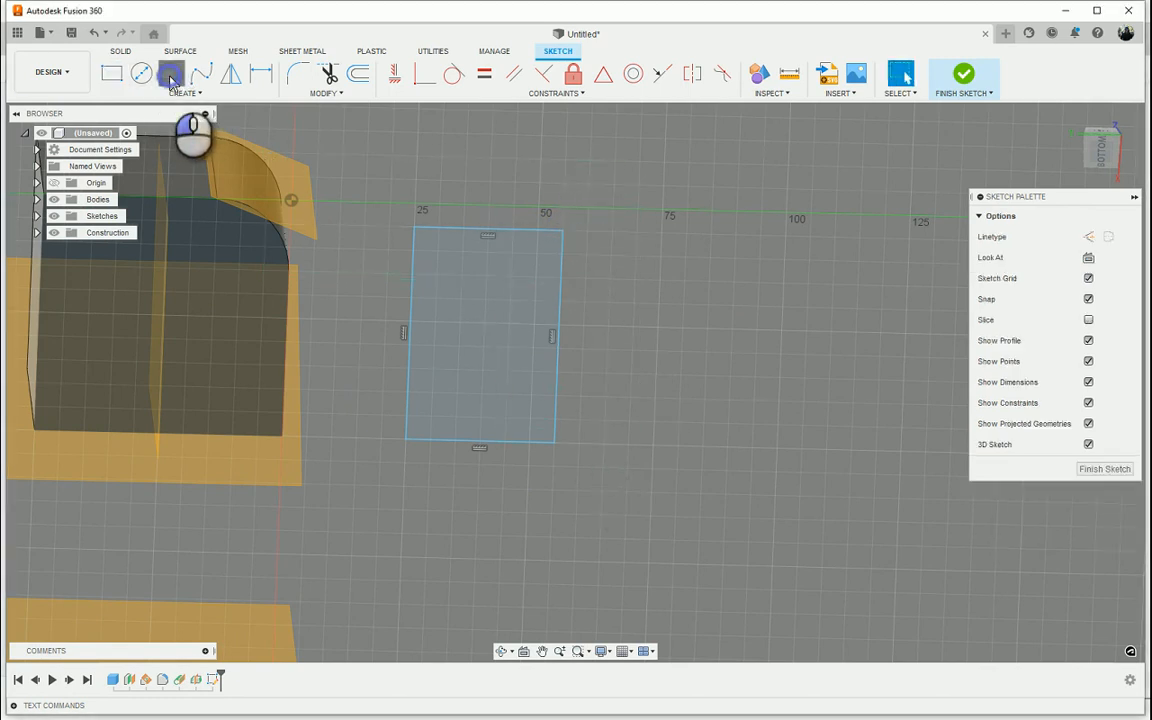
click(562, 231)
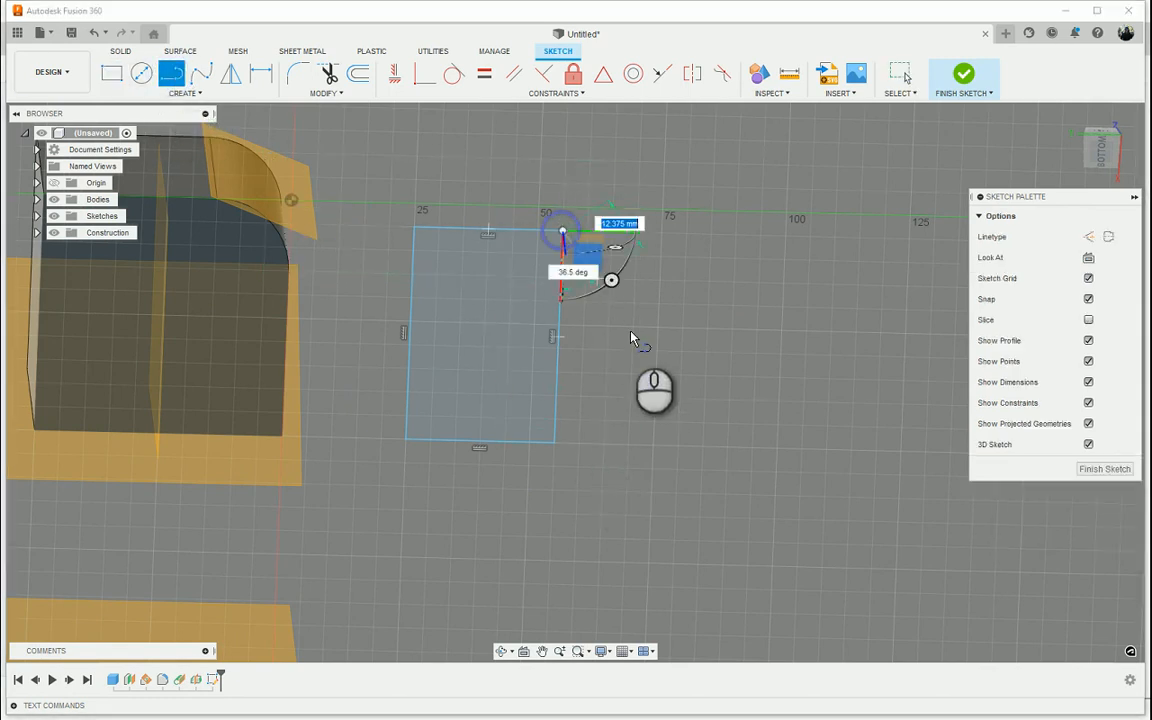
click(627, 444)
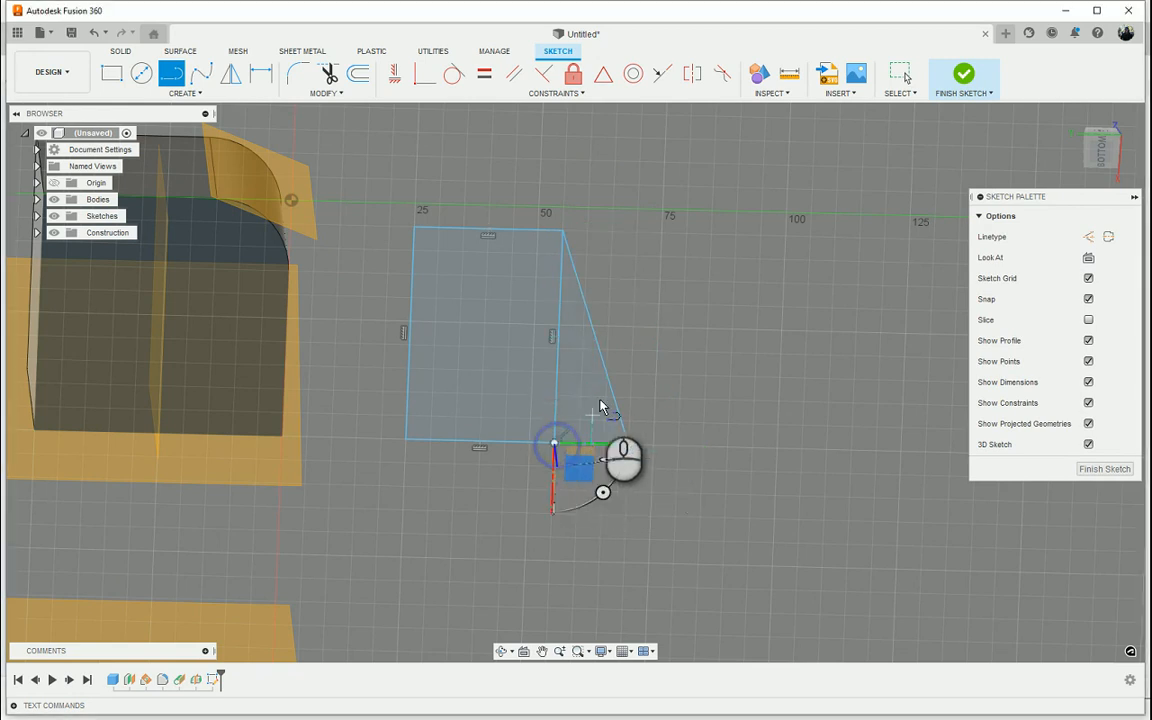
mouse_move(607, 406)
shift+middle_down()
mouse_move(761, 309)
mouse_move(737, 388)
mouse_move(705, 427)
mouse_move(710, 440)
shift+middle_up()
click(965, 76)
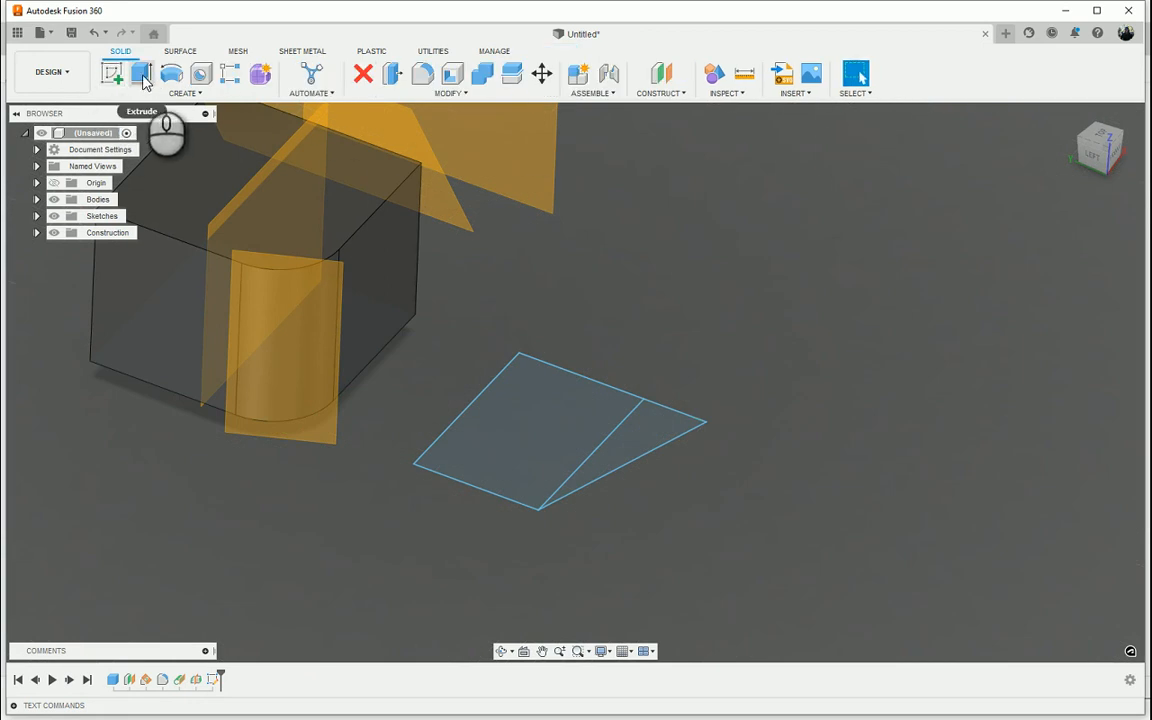
Extrude the rectangle and triangle profiles together 40 mm upward as a new body.
click(141, 73)
click(565, 434)
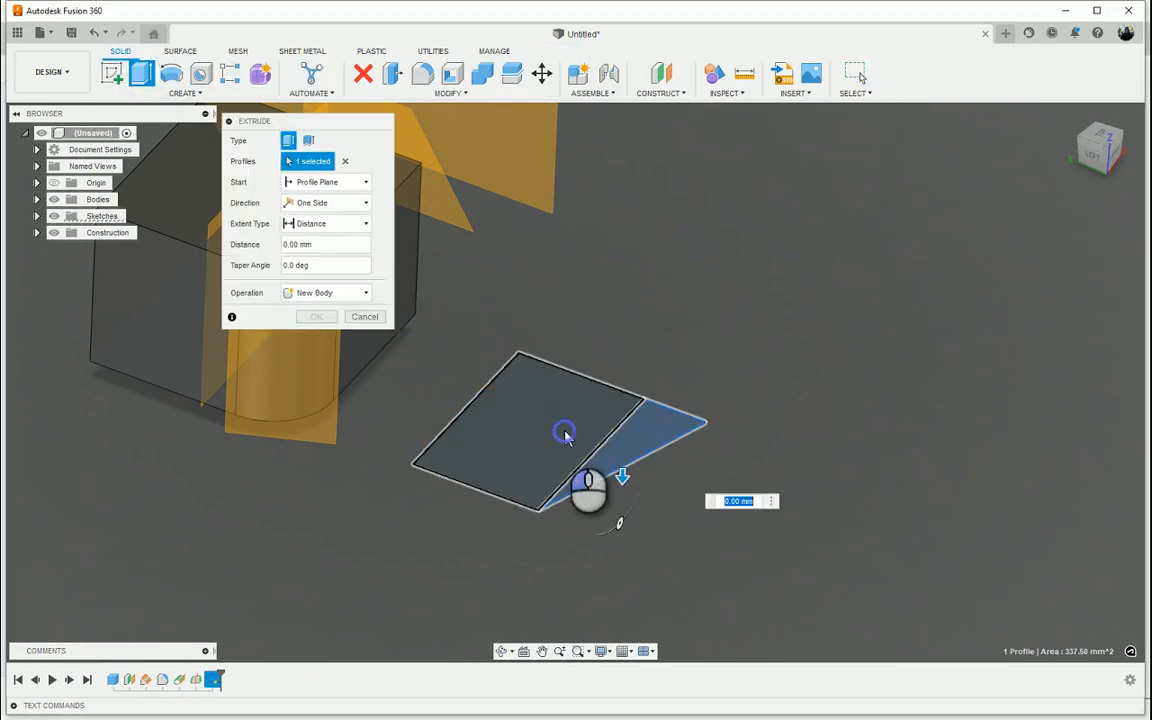
mouse_move(530, 441)
mouse_down()
mouse_move(548, 363)
mouse_move(537, 275)
mouse_up()
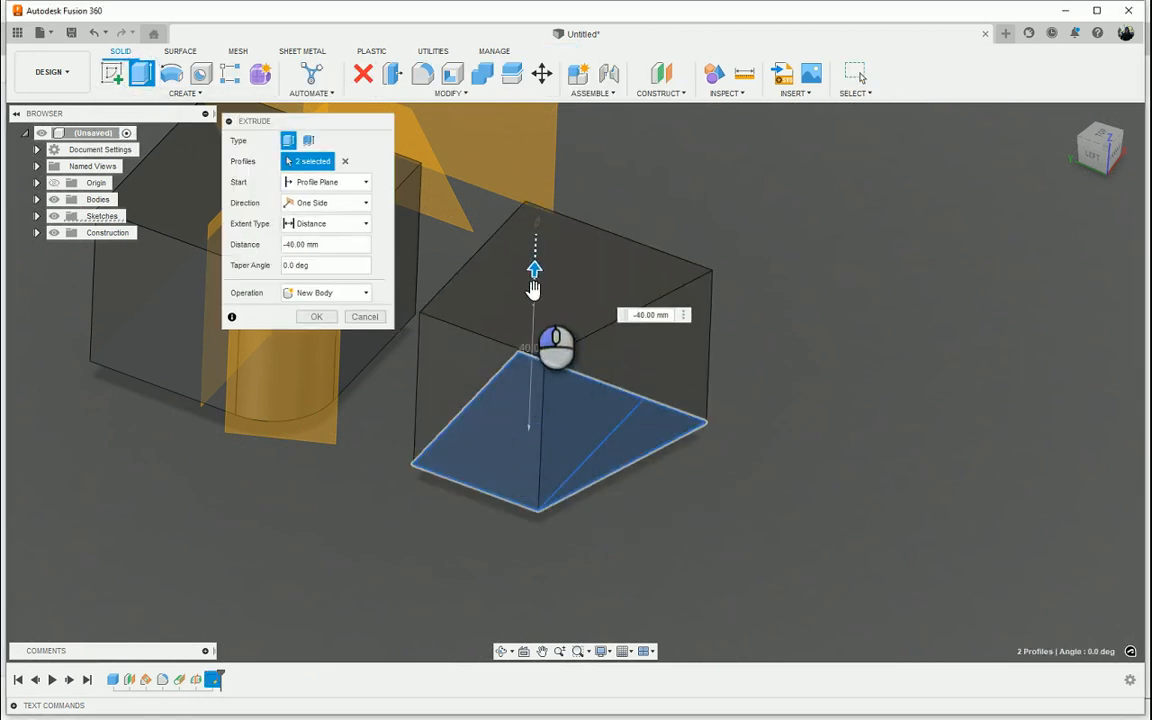
click(310, 318)
Create a midplane between the new body's slanted face and its straight face toward the box.
shift+middle_drag(560, 400, 780, 425)
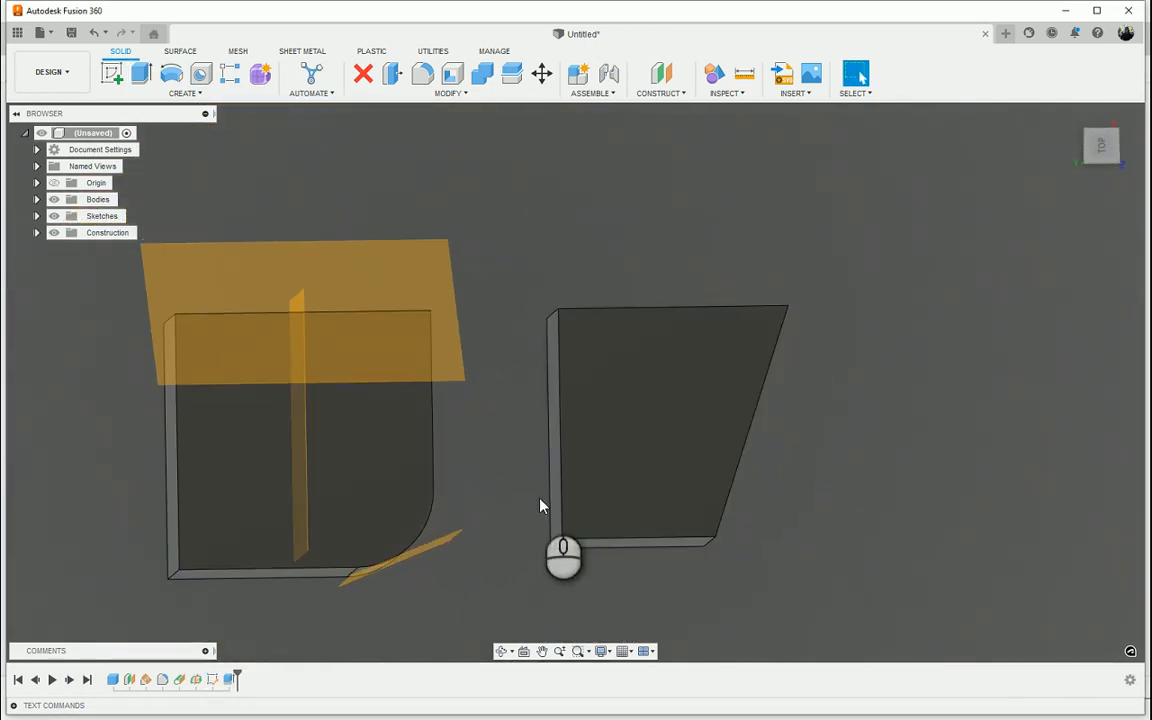
click(665, 93)
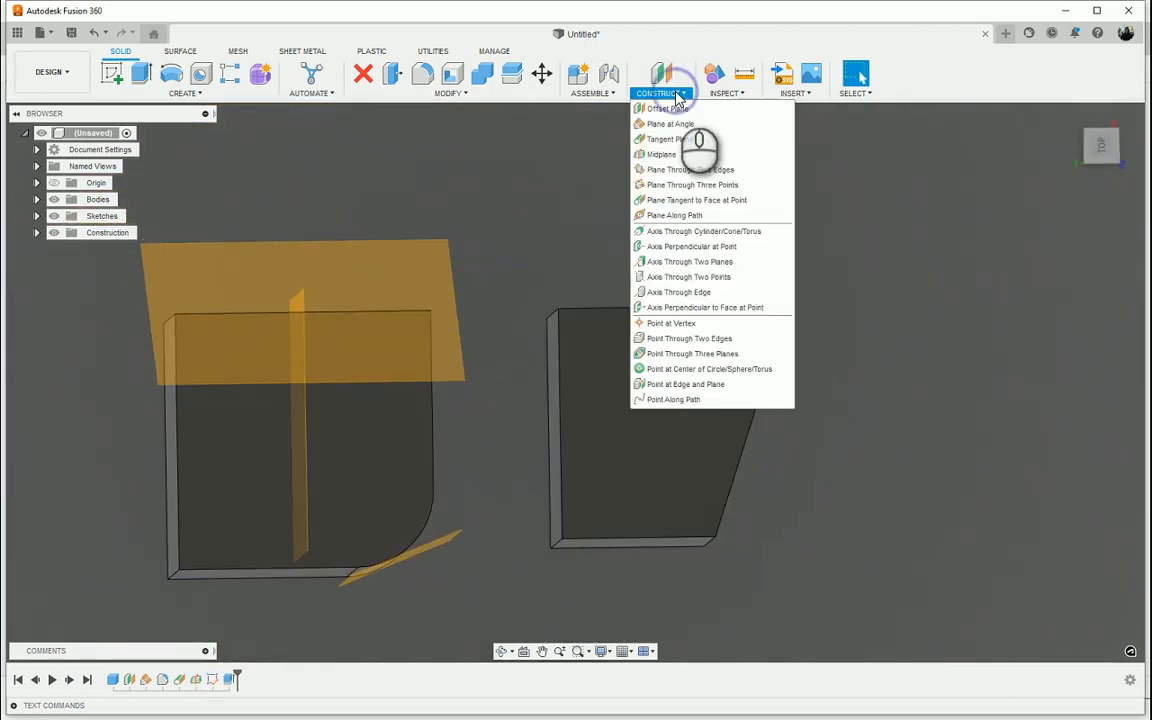
click(662, 154)
shift+middle_drag(663, 154, 496, 301)
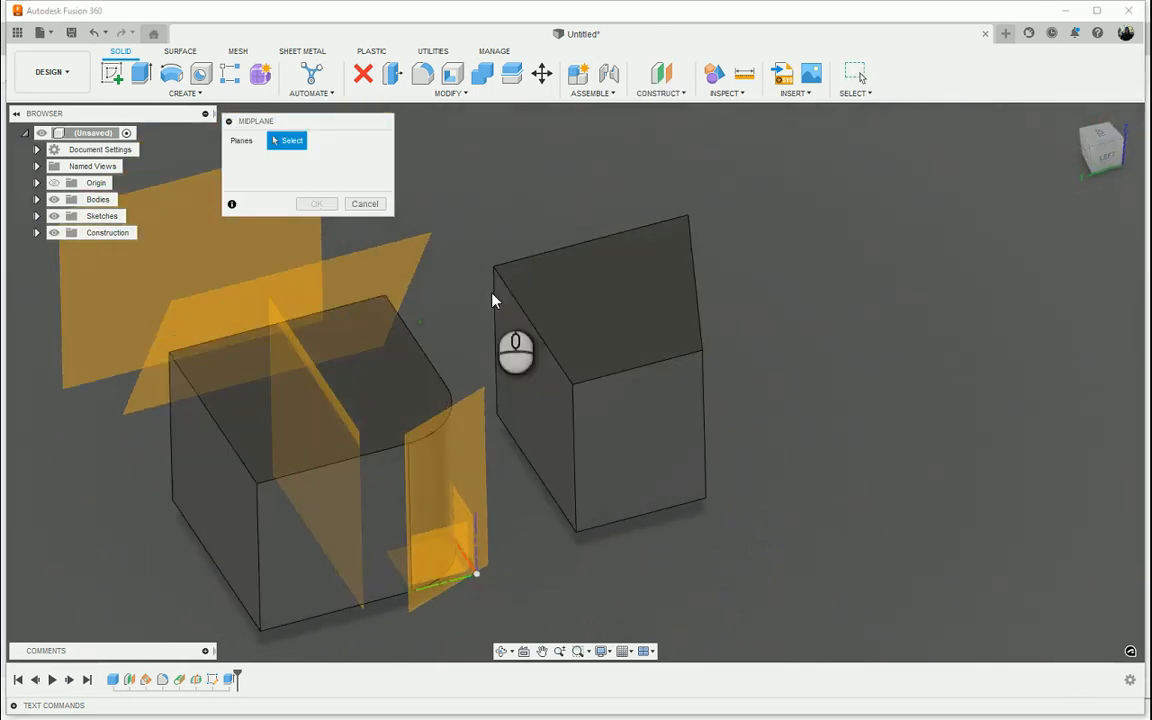
click(537, 405)
shift+middle_drag(540, 432, 869, 404)
click(864, 393)
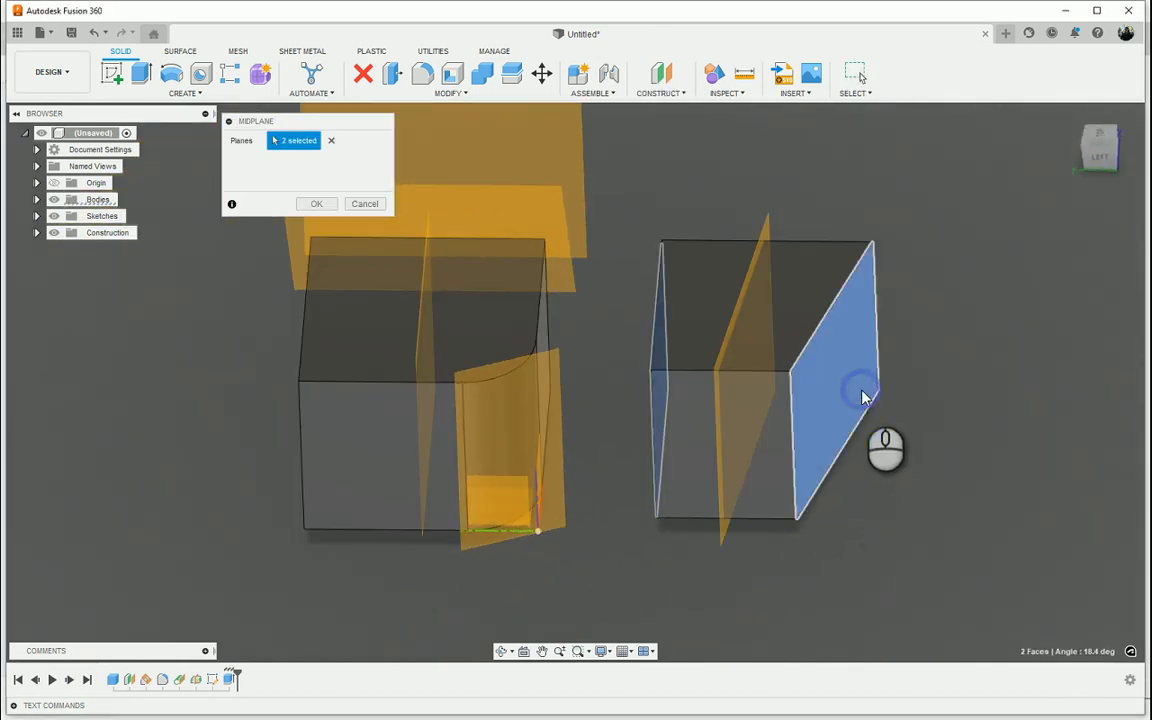
click(310, 205)
shift+middle_drag(310, 205, 645, 476)
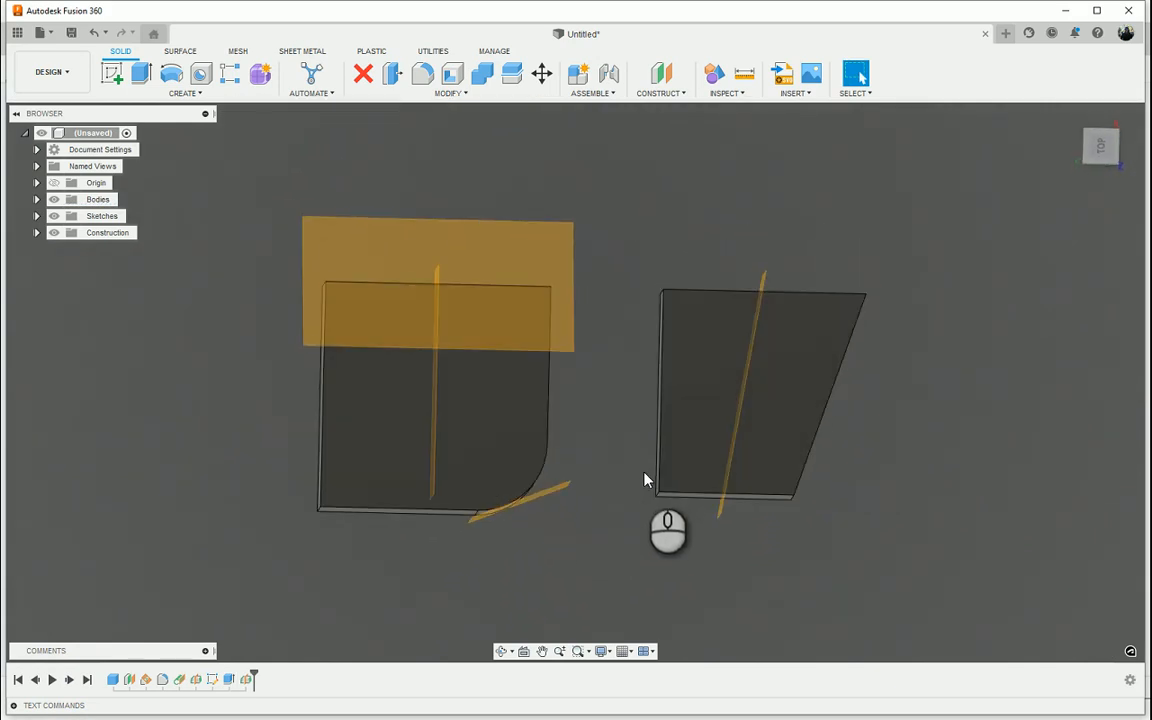
Create a plane through two edges: the angled body's top edge nearest the box and the bottom edge of the box's front face.
click(672, 95)
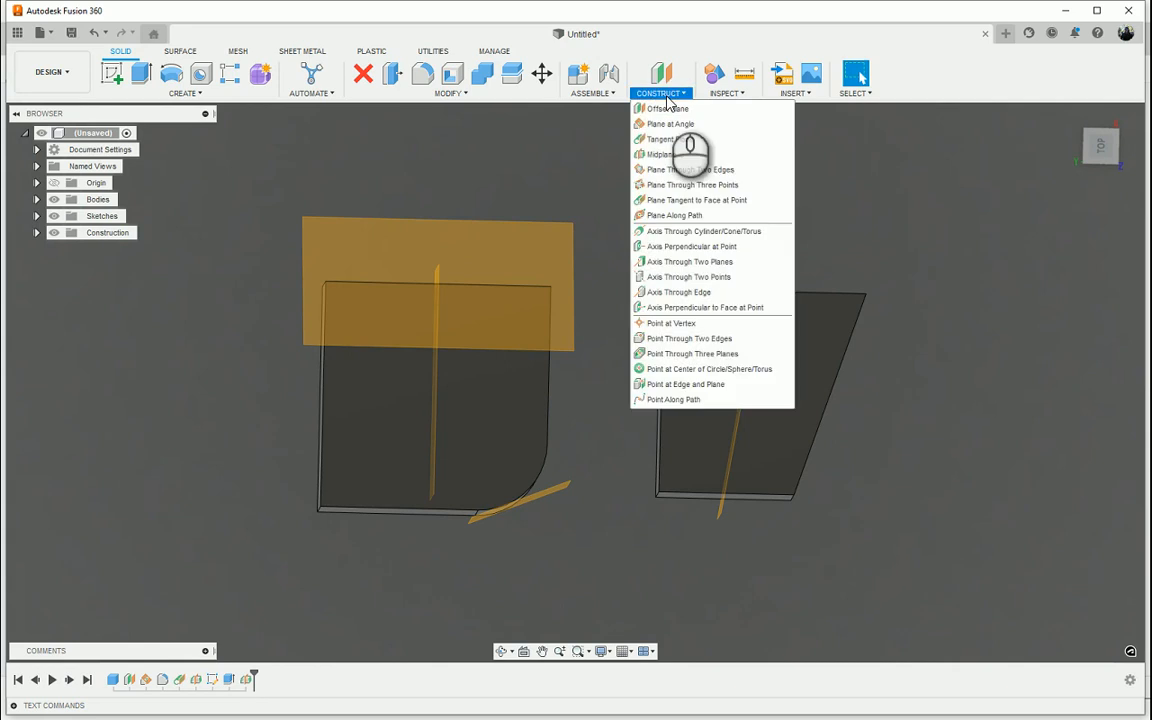
click(697, 171)
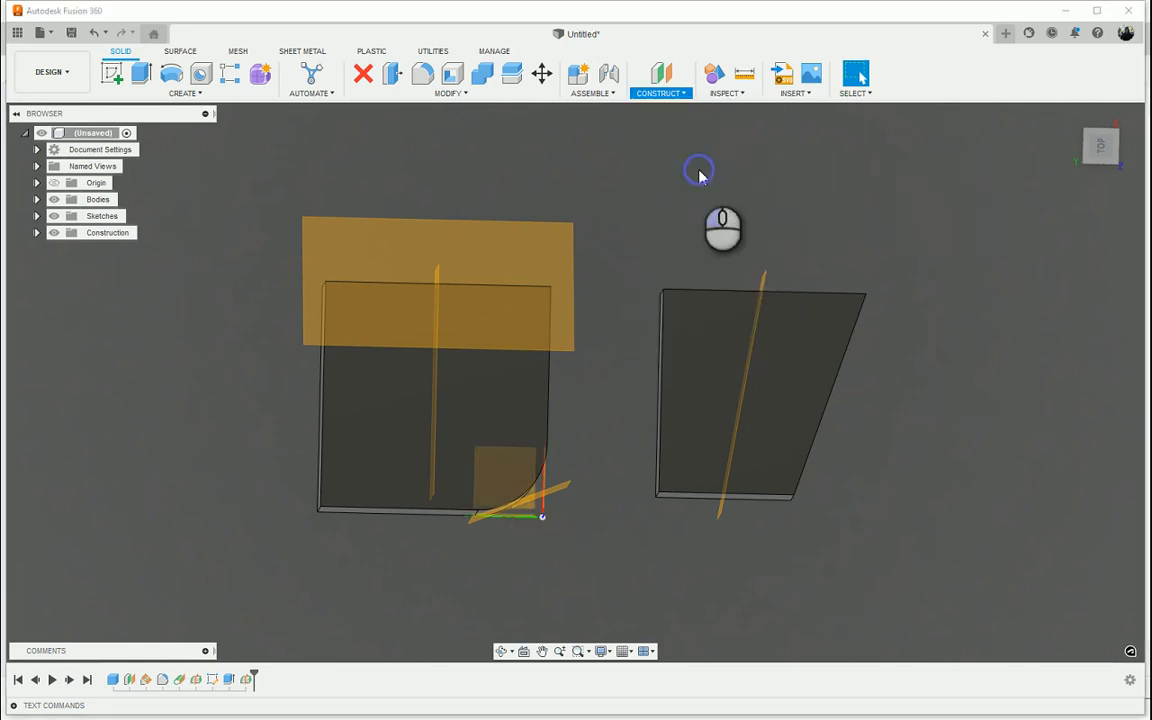
shift+middle_drag(694, 173, 609, 463)
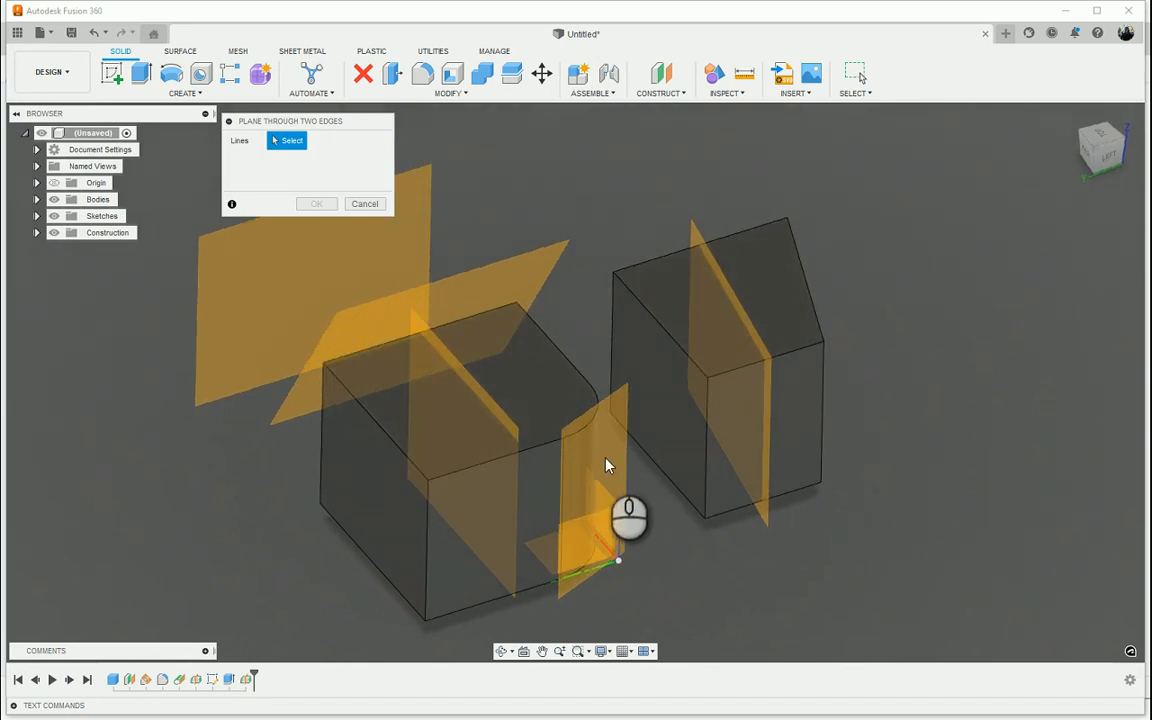
click(656, 318)
shift+middle_drag(694, 517, 896, 571)
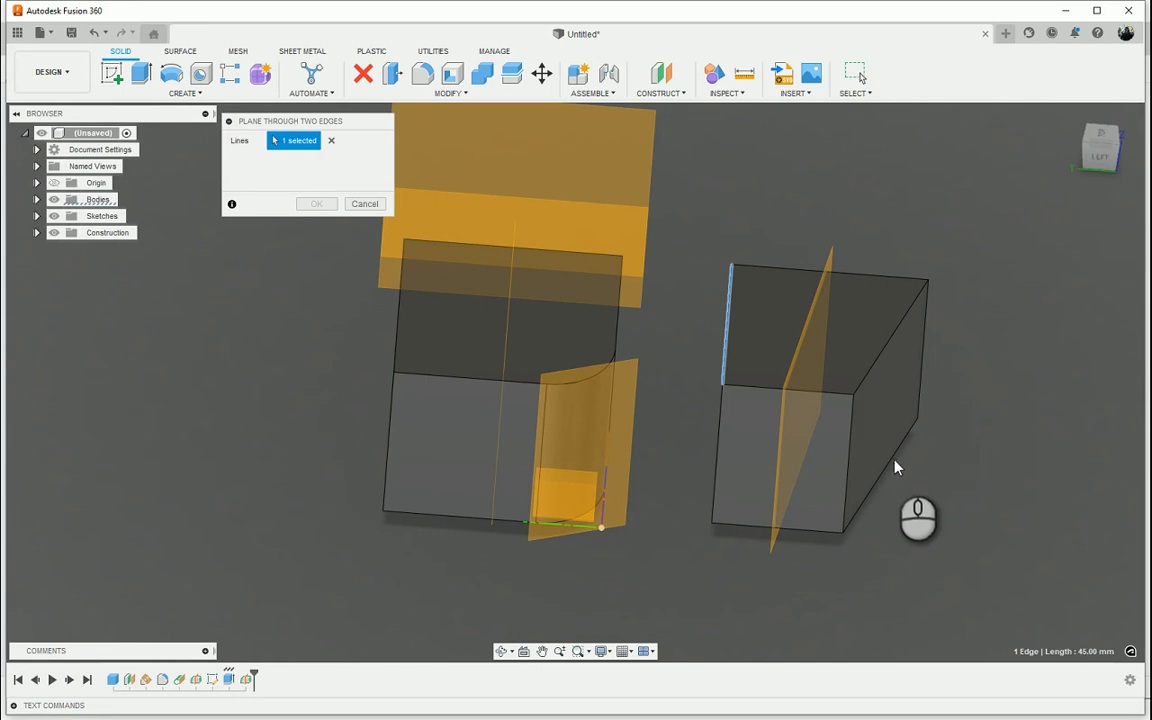
shift+middle_drag(889, 463, 748, 534)
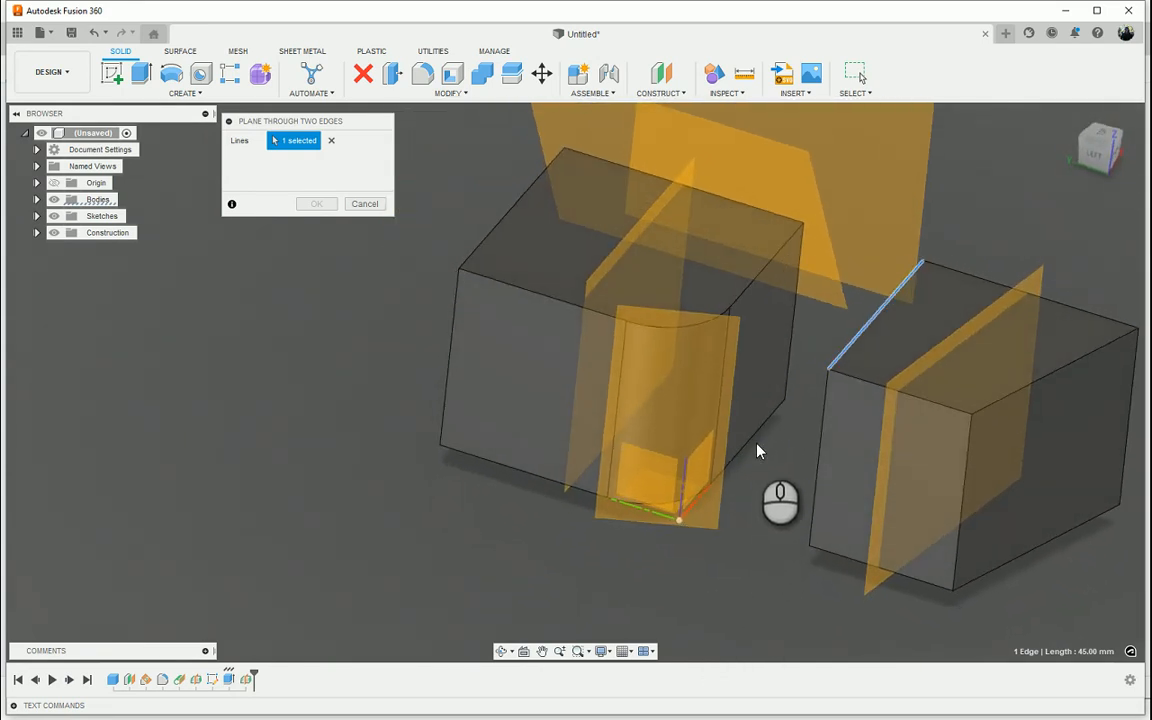
click(753, 442)
shift+middle_drag(753, 442, 788, 336)
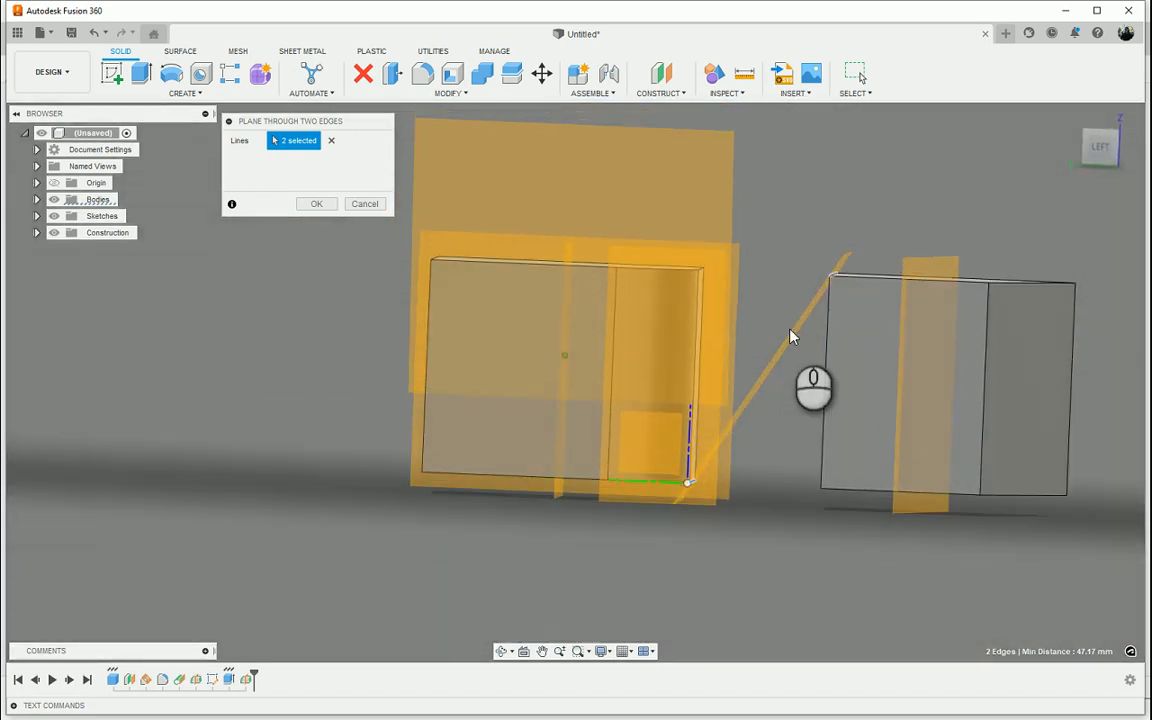
click(315, 205)
Hide all six construction planes, Plane1 through Plane6, and collapse the Construction folder.
shift+middle_drag(357, 463, 558, 478)
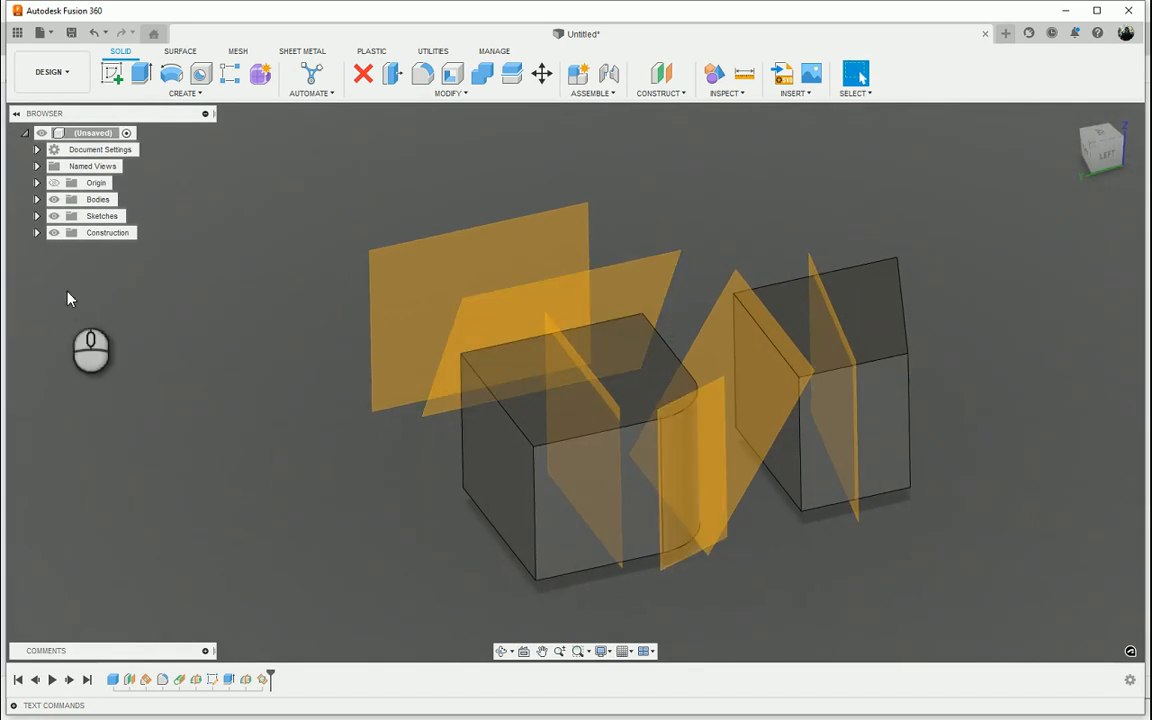
click(36, 232)
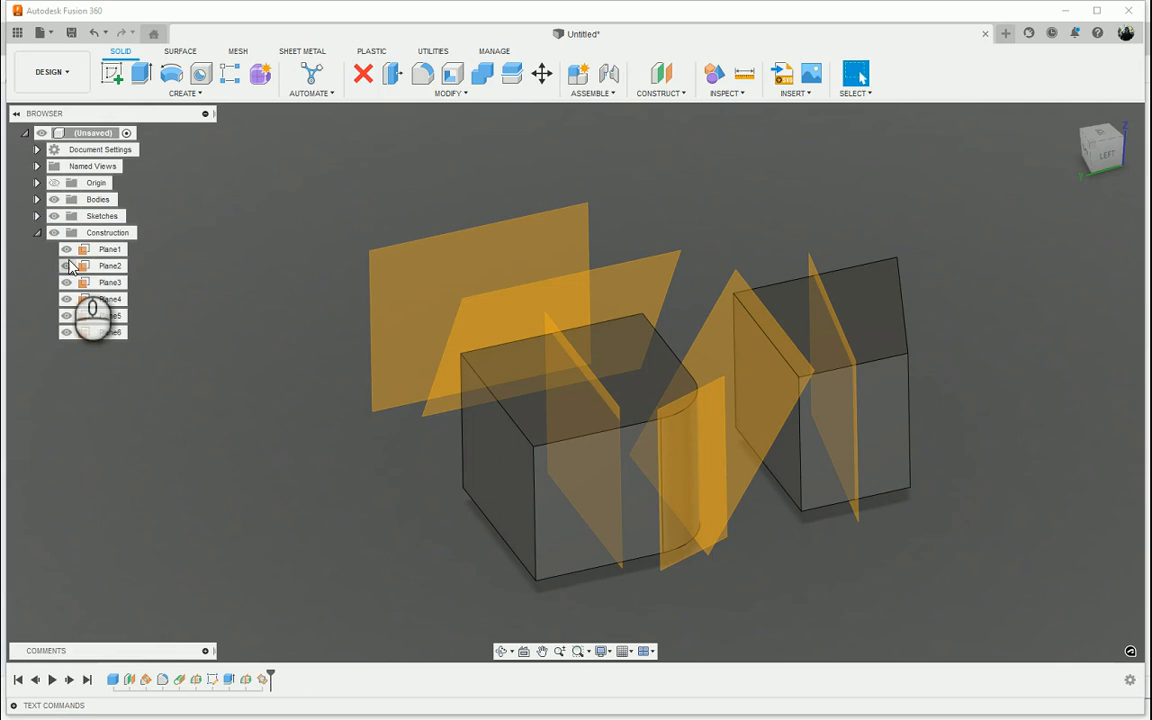
click(66, 249)
click(66, 266)
click(66, 282)
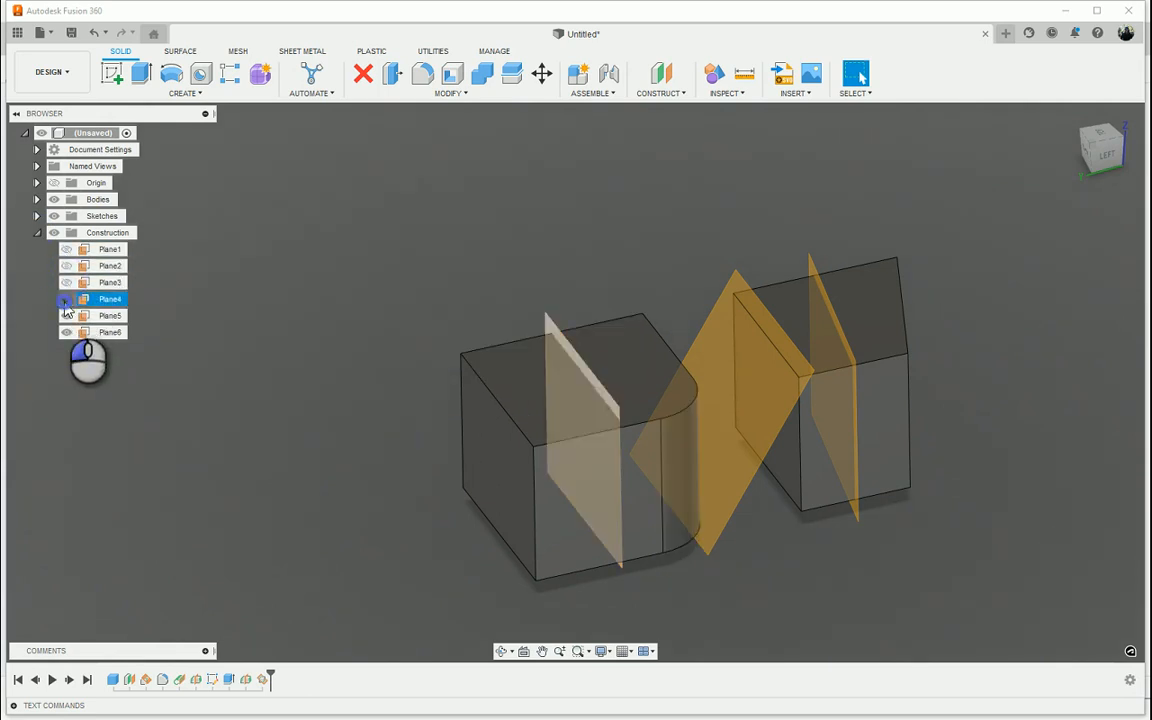
click(66, 299)
click(66, 315)
click(66, 332)
click(285, 412)
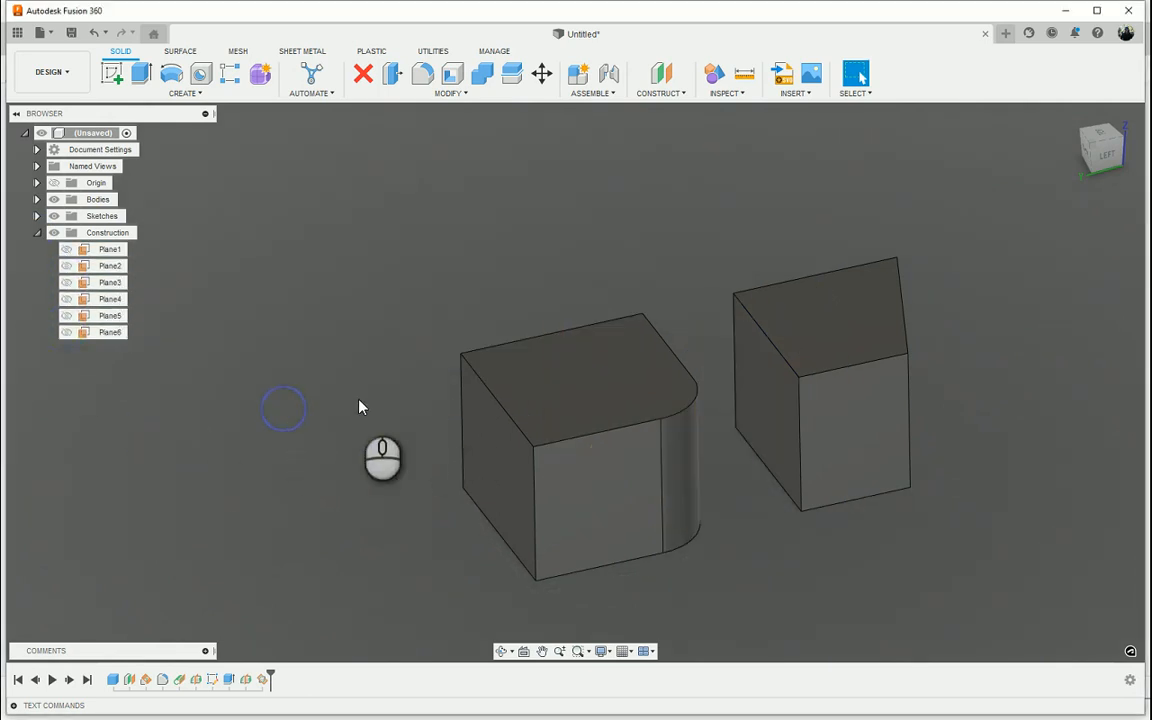
click(36, 232)
Create a plane through three points on the angled body: the slanted face's far top corner, the front top corner nearest the box, and the corner directly below.
shift+middle_drag(617, 314, 701, 353)
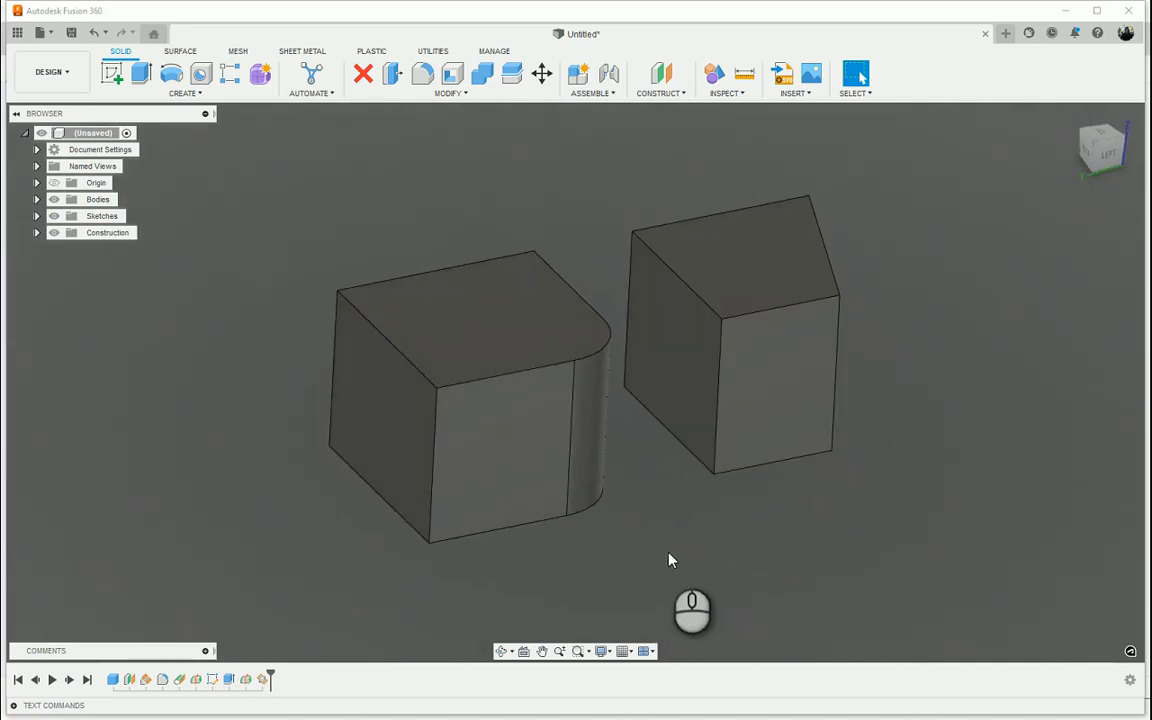
click(660, 93)
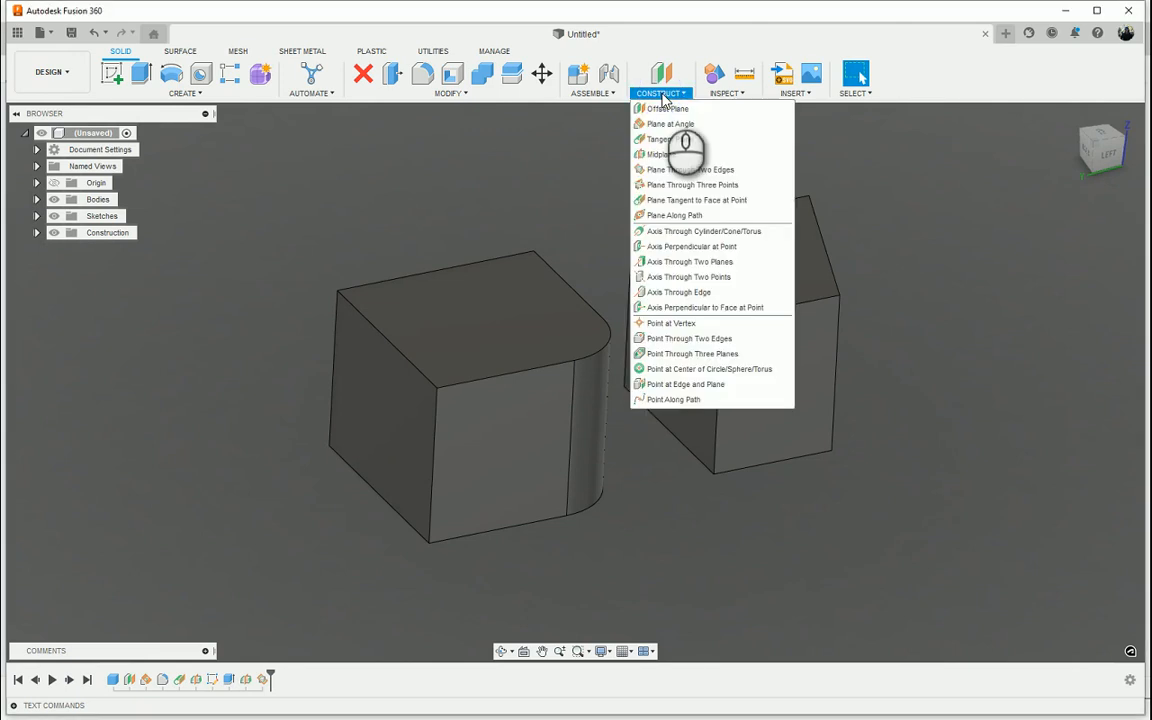
click(700, 185)
click(809, 199)
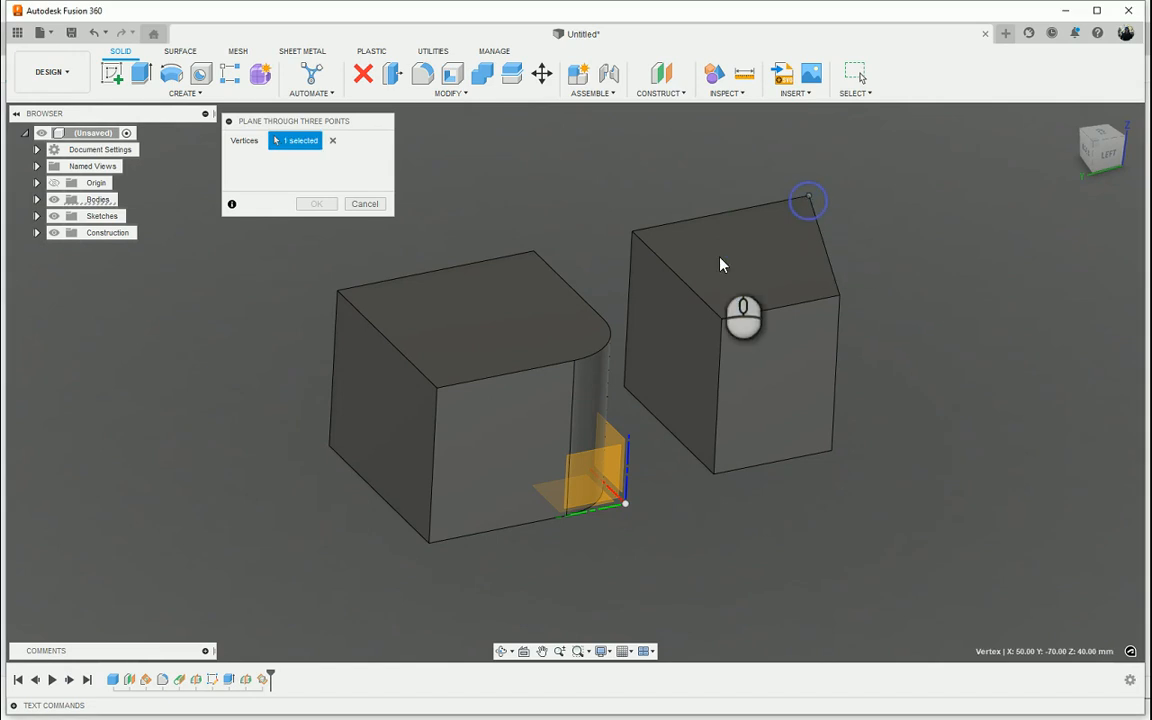
click(723, 319)
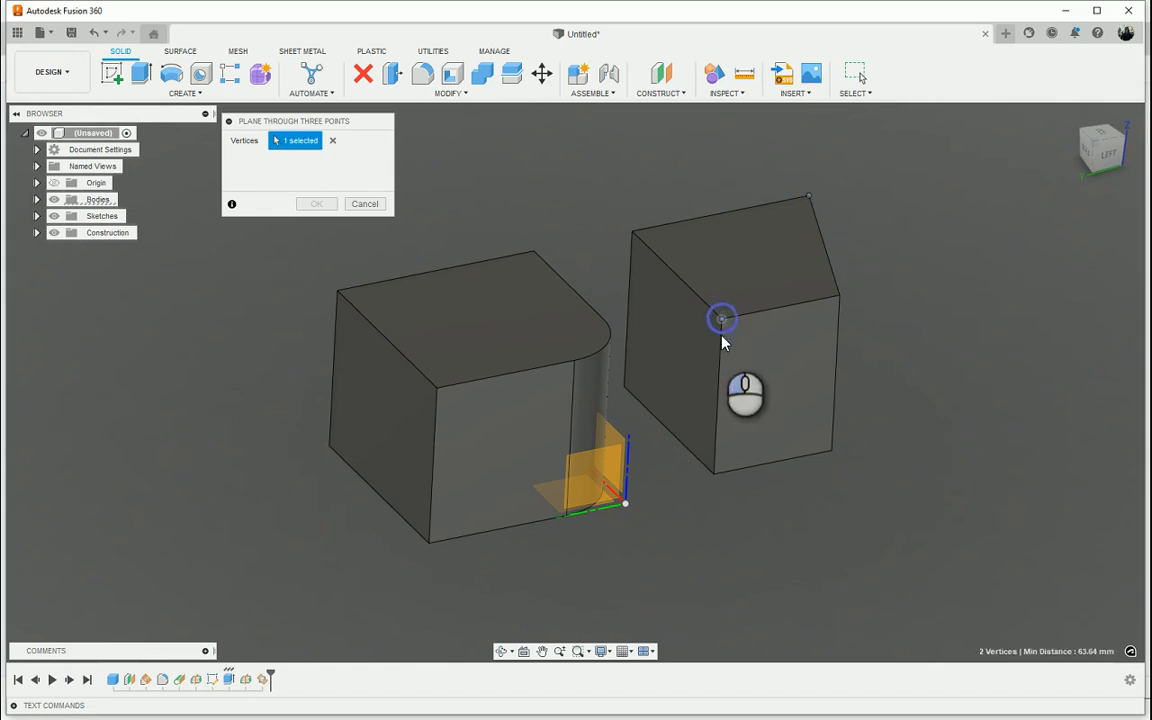
click(715, 475)
shift+middle_drag(715, 477, 833, 560)
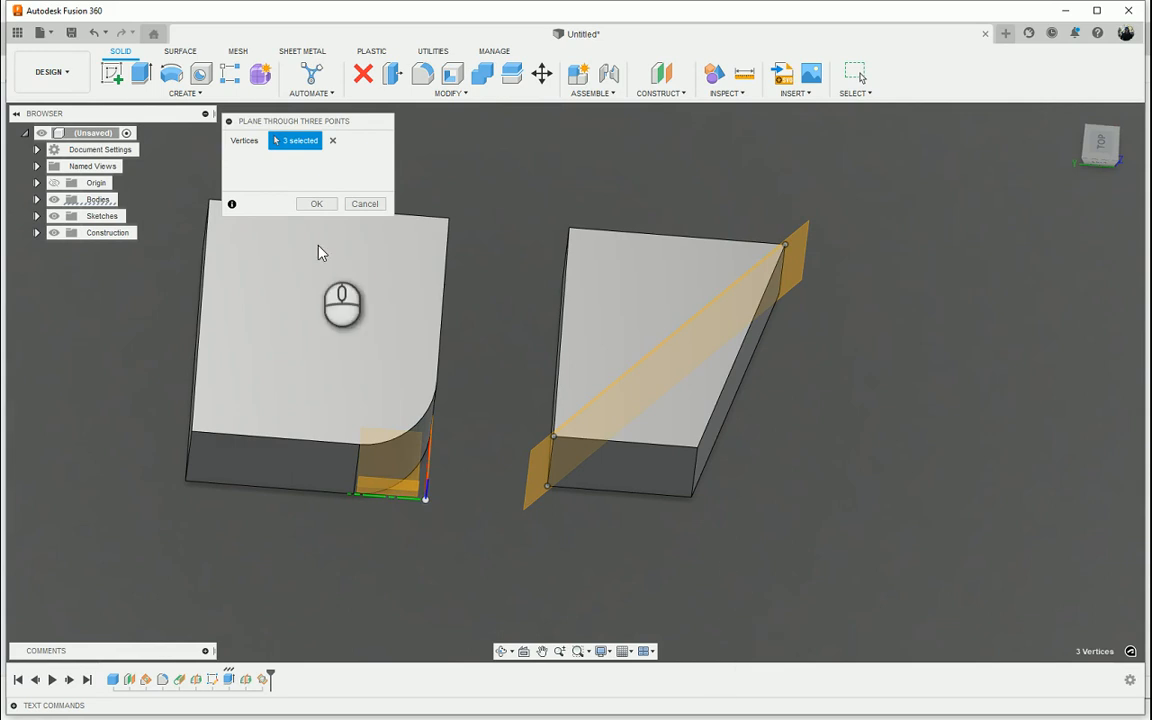
click(318, 206)
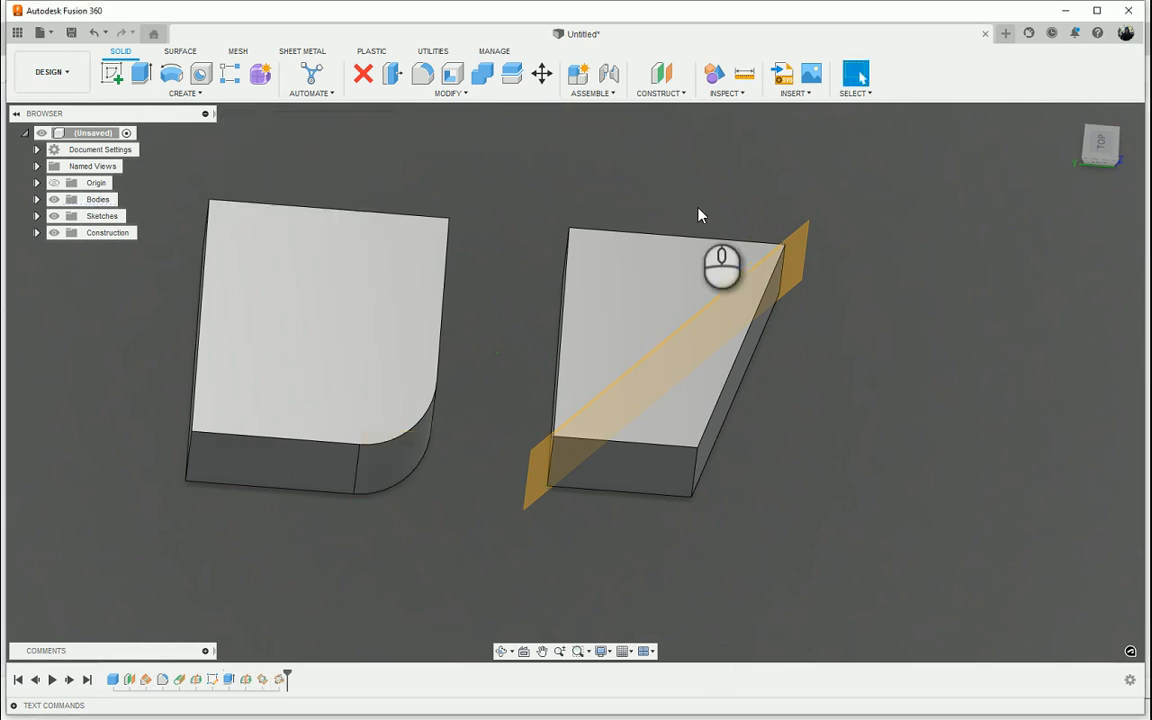
shift+middle_drag(699, 216, 682, 140)
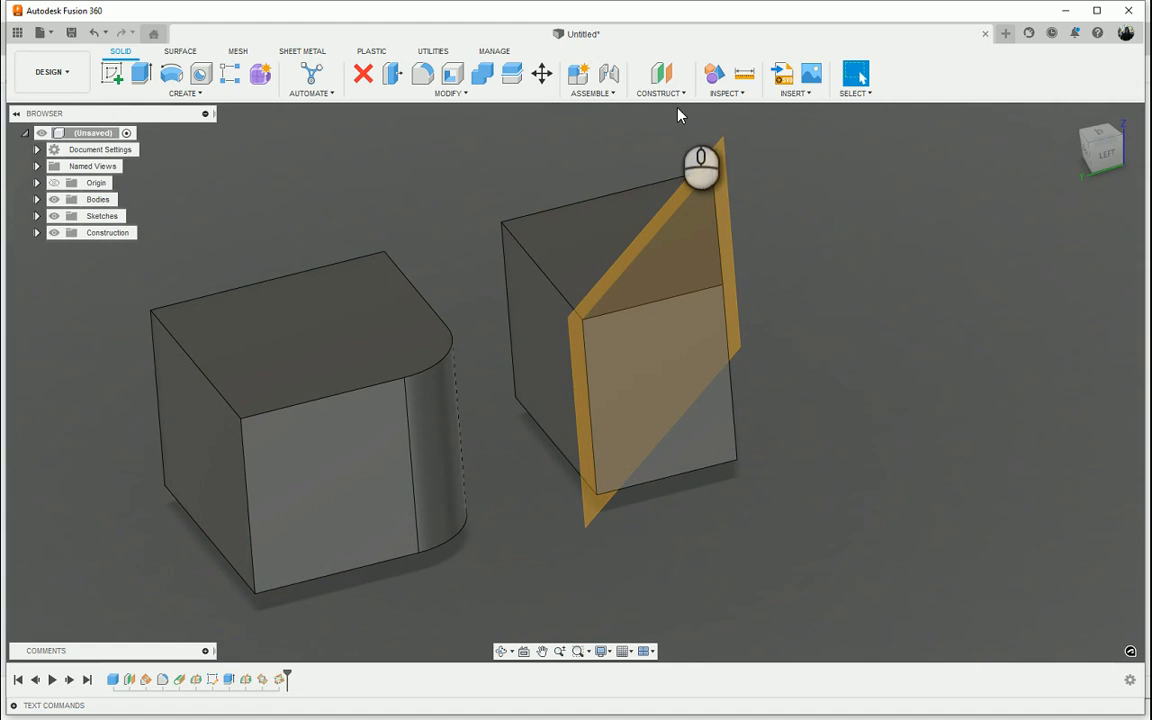
click(680, 93)
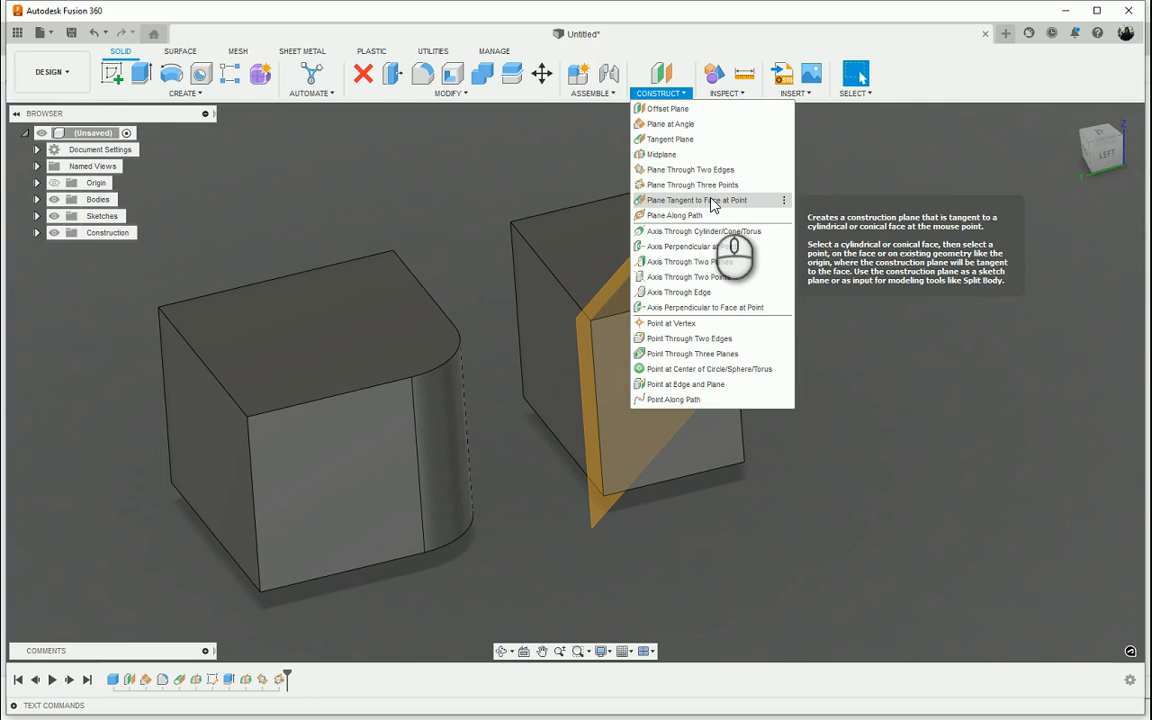
click(448, 212)
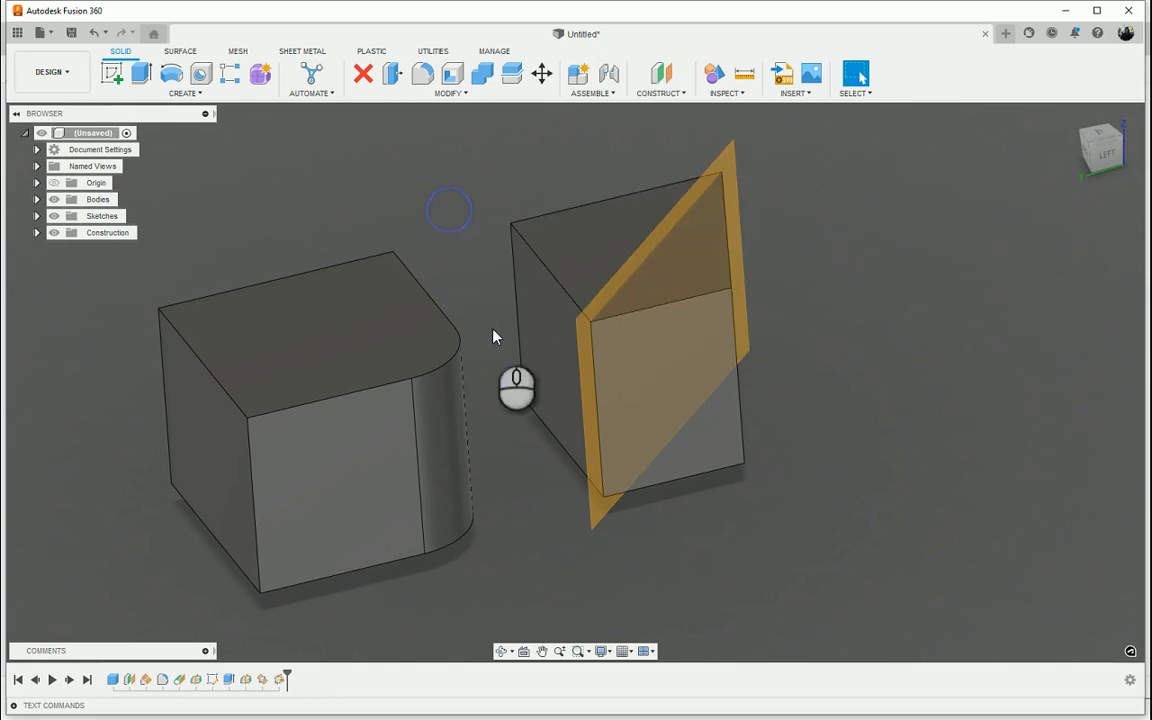
scroll(397, 347, up, 5)
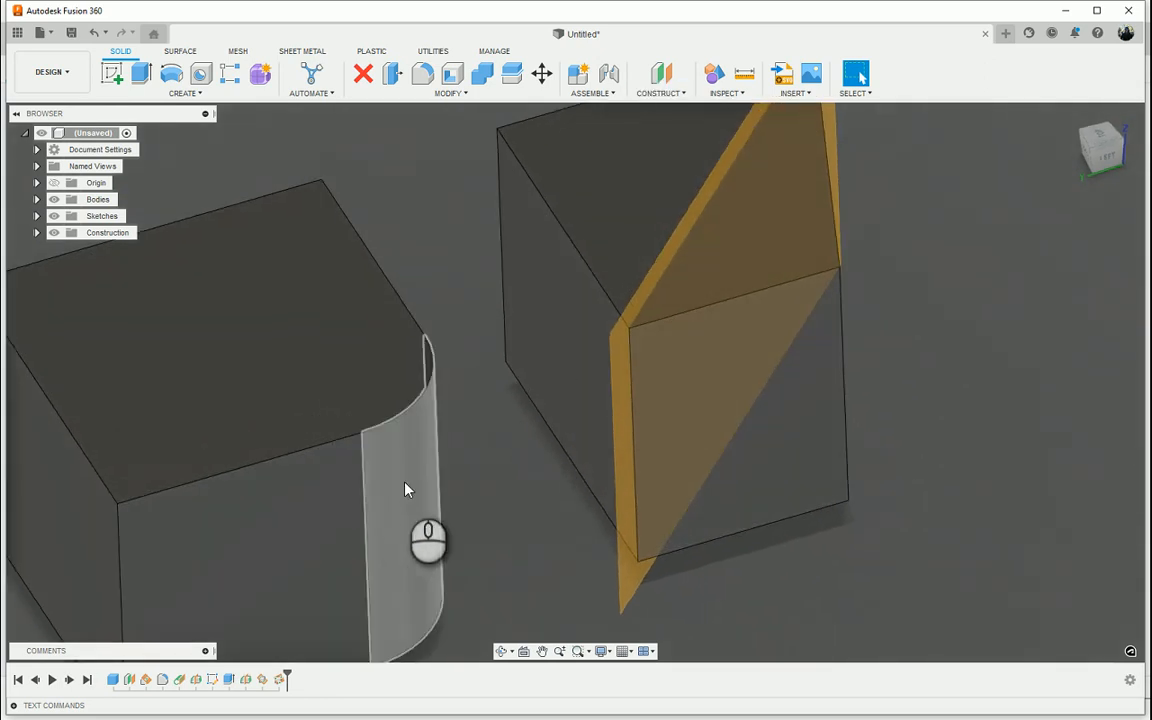
click(422, 388)
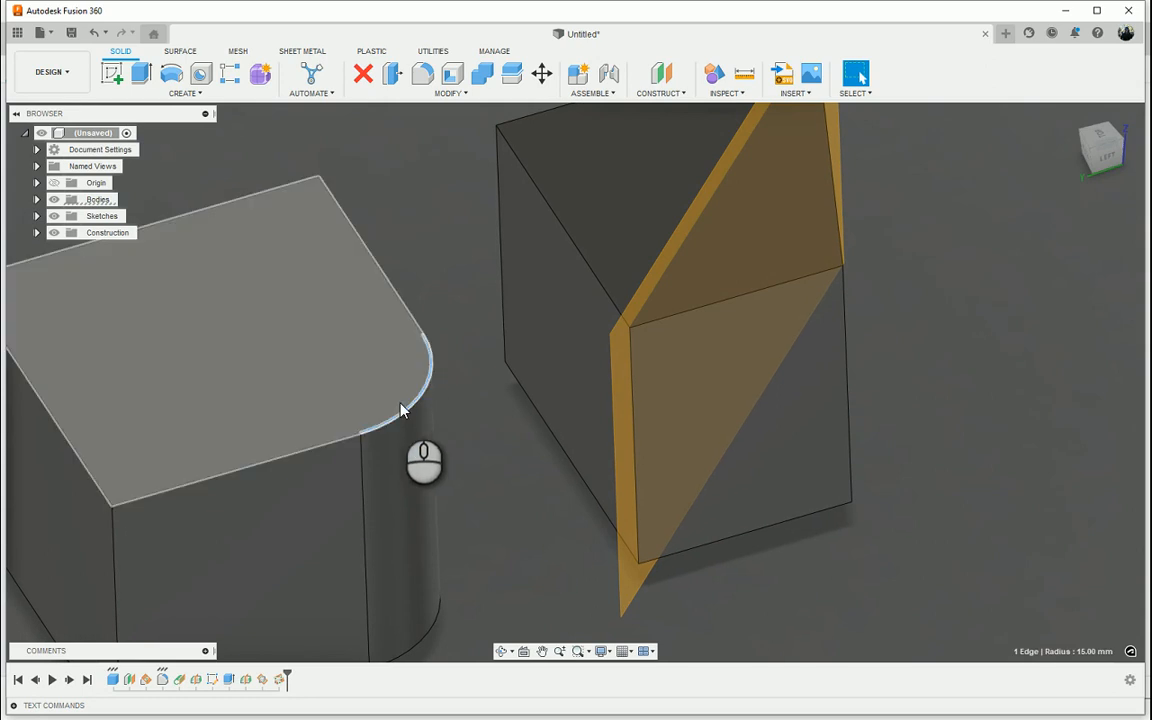
click(167, 175)
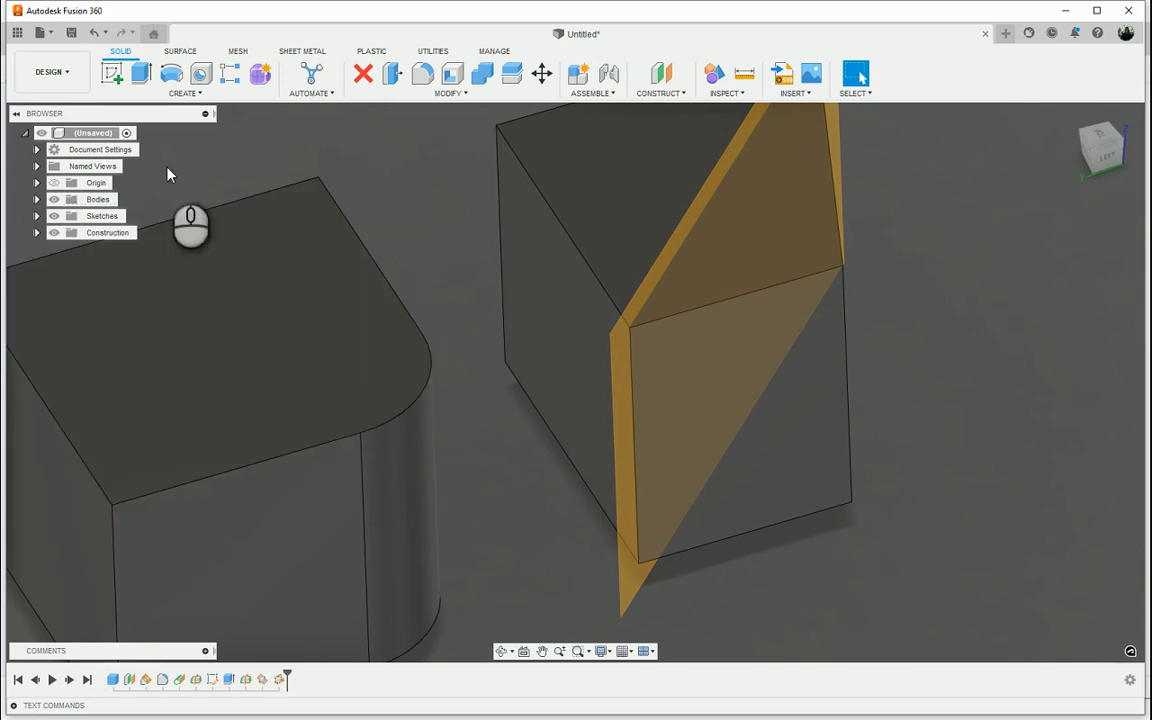
Sketch a point on the rounded corner edge of the box's top face and finish the sketch.
click(111, 73)
click(342, 324)
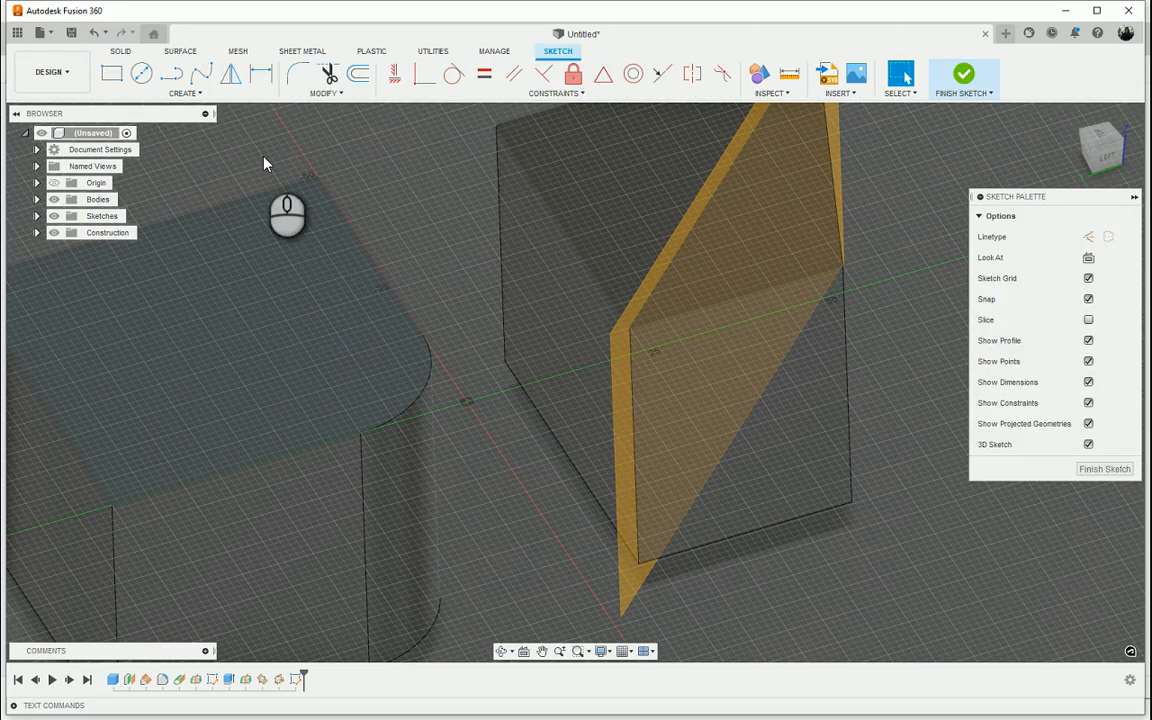
click(202, 95)
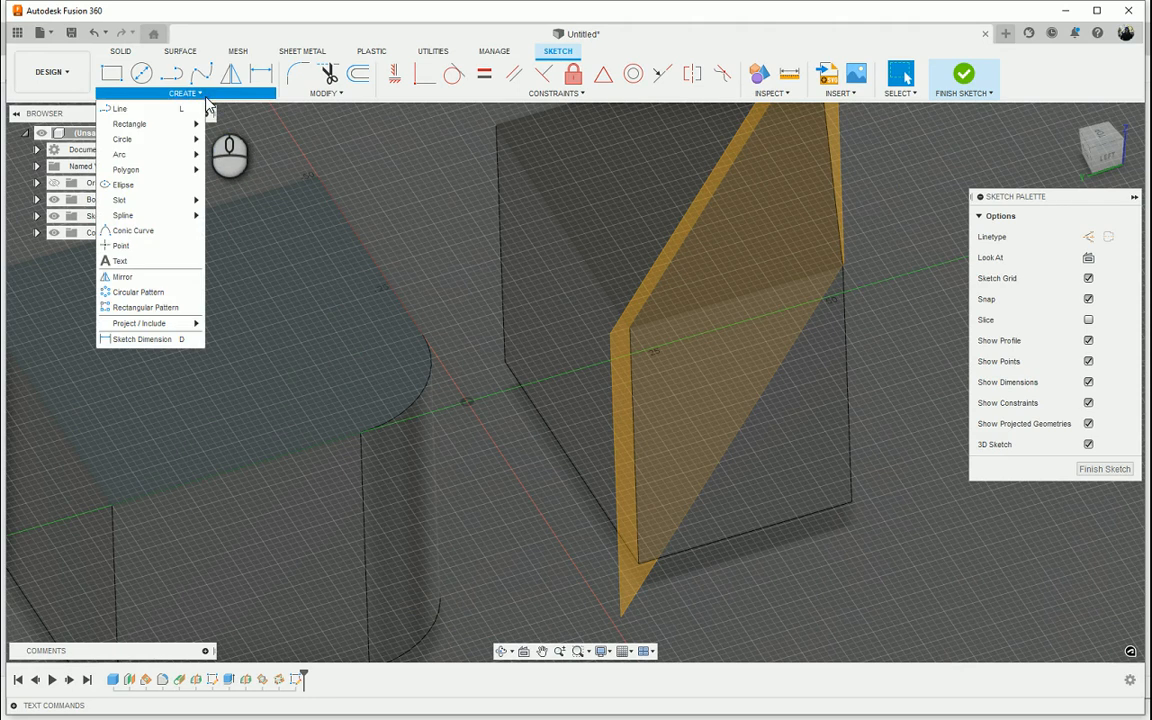
click(154, 245)
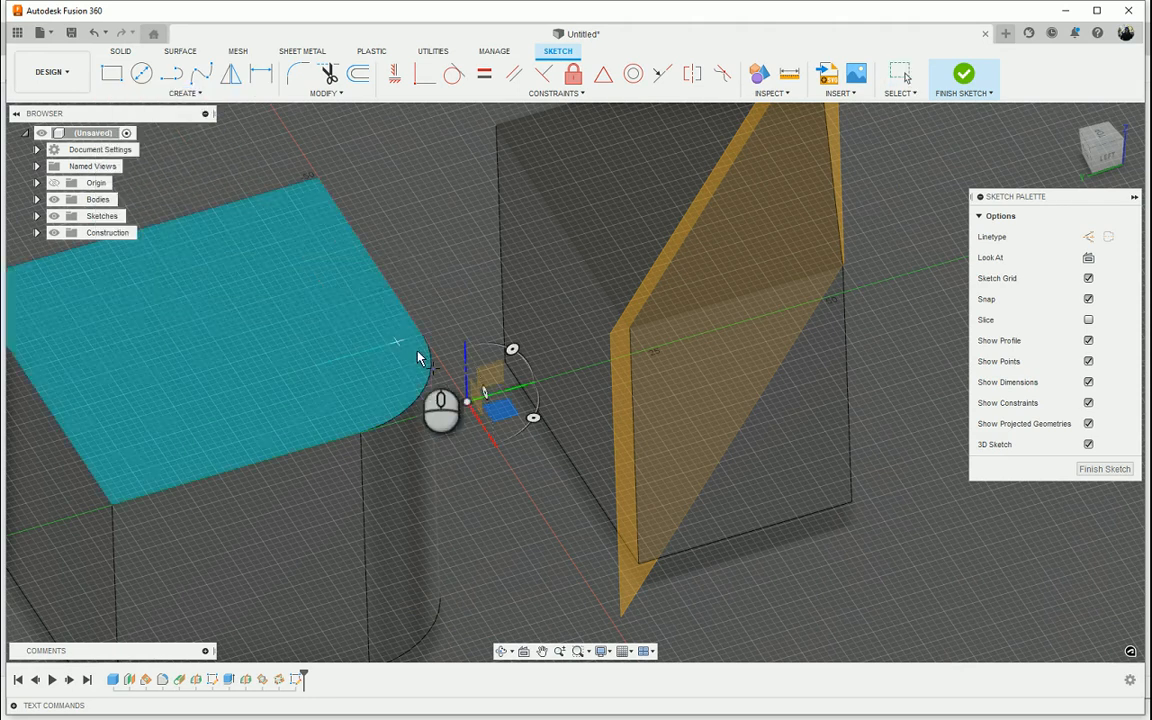
click(427, 384)
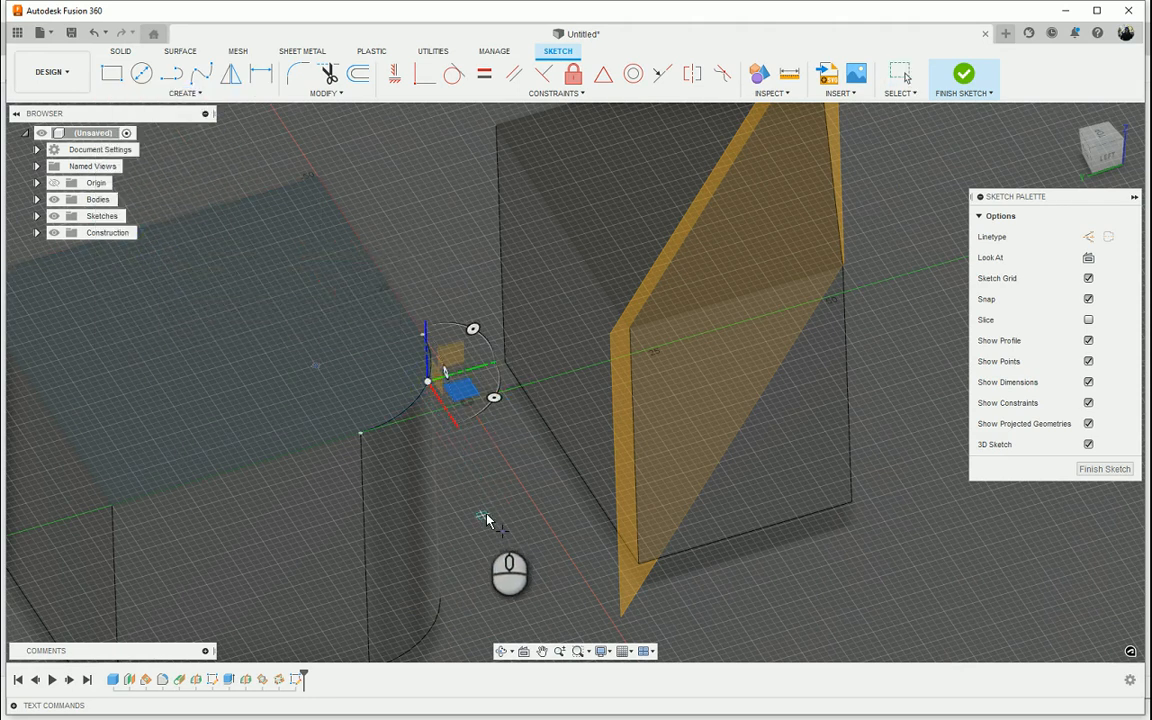
click(1102, 469)
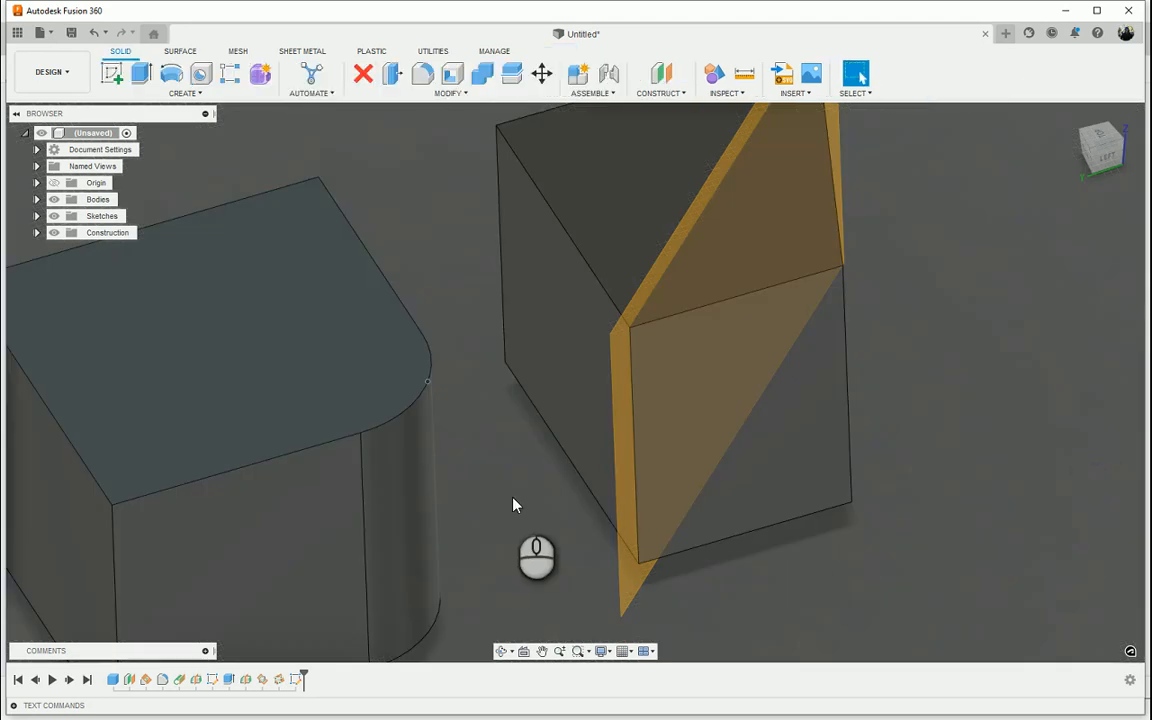
click(686, 97)
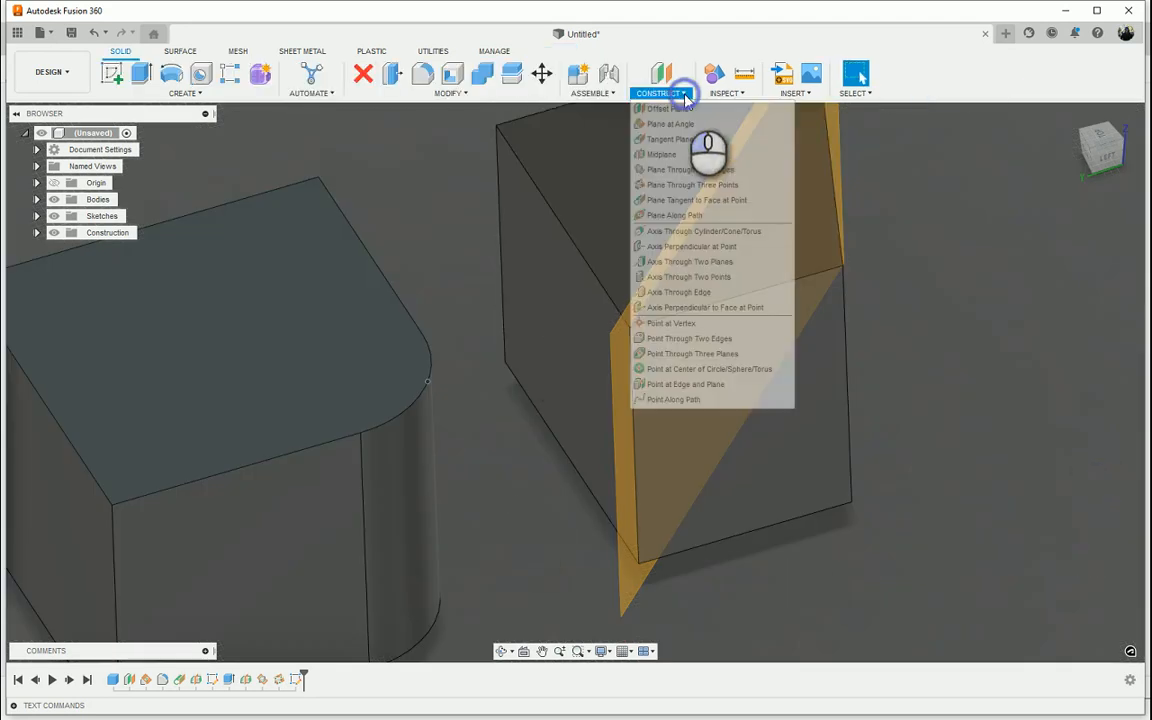
click(676, 204)
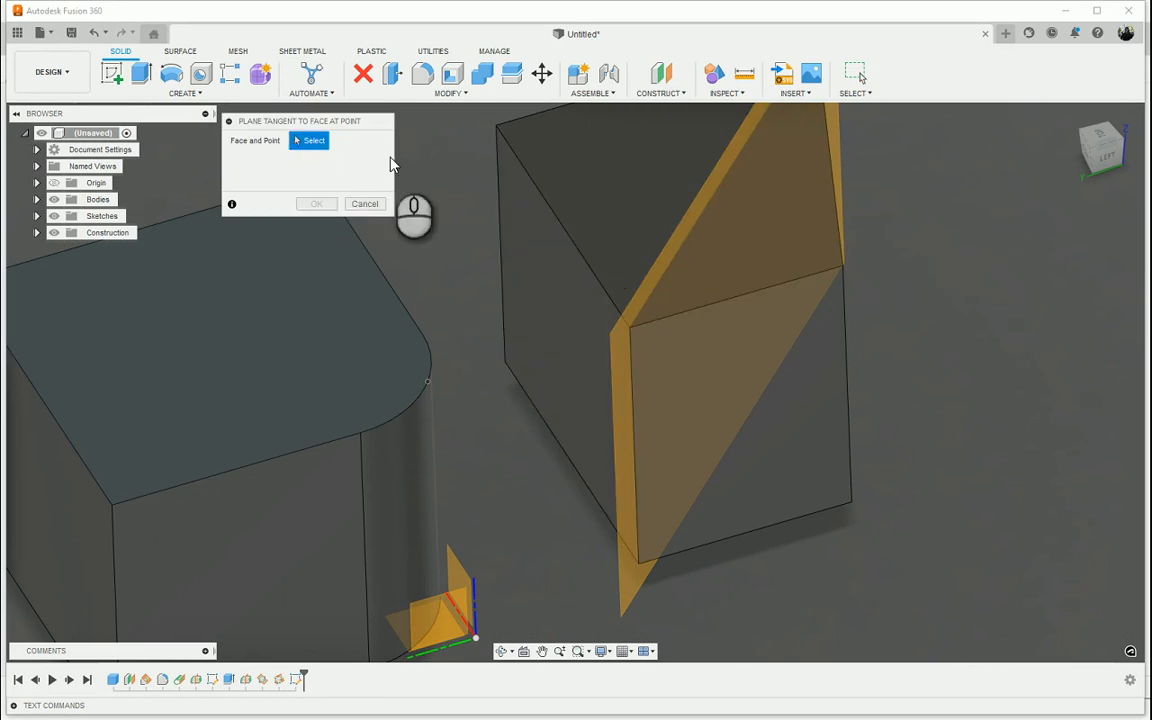
click(438, 440)
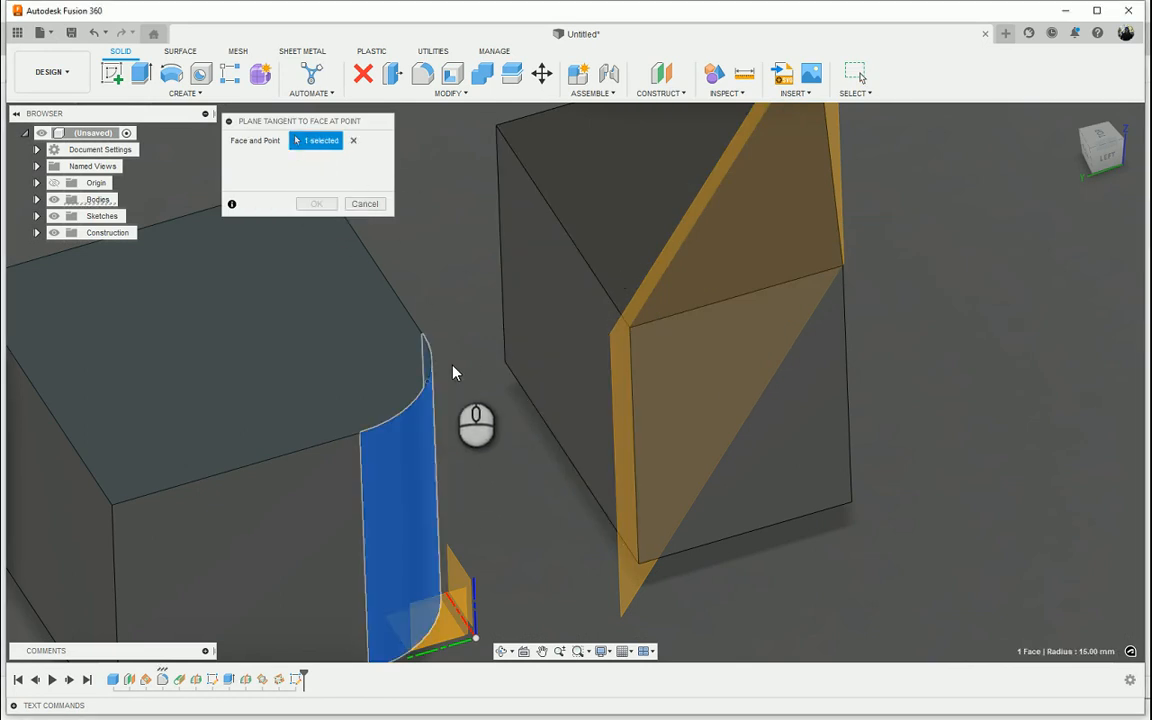
click(430, 388)
shift+middle_drag(519, 437, 530, 508)
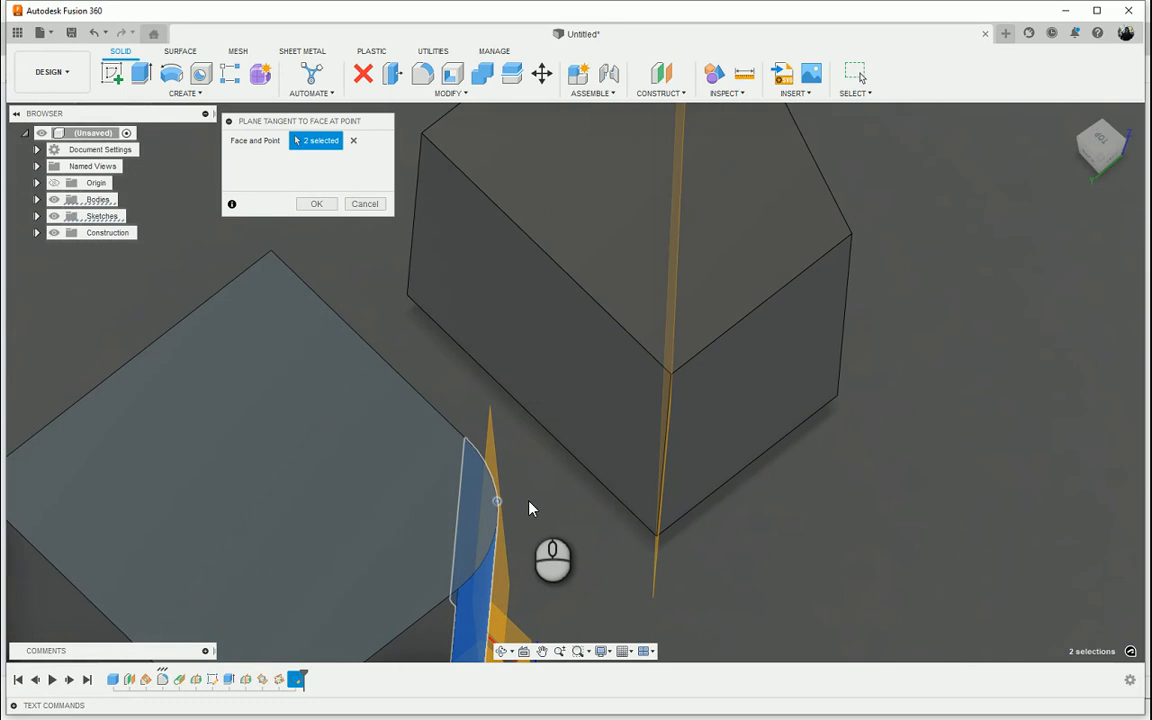
click(365, 205)
Create a plane tangent to the box's fillet face at the sketched point on its top edge.
shift+middle_drag(375, 240, 680, 98)
click(676, 94)
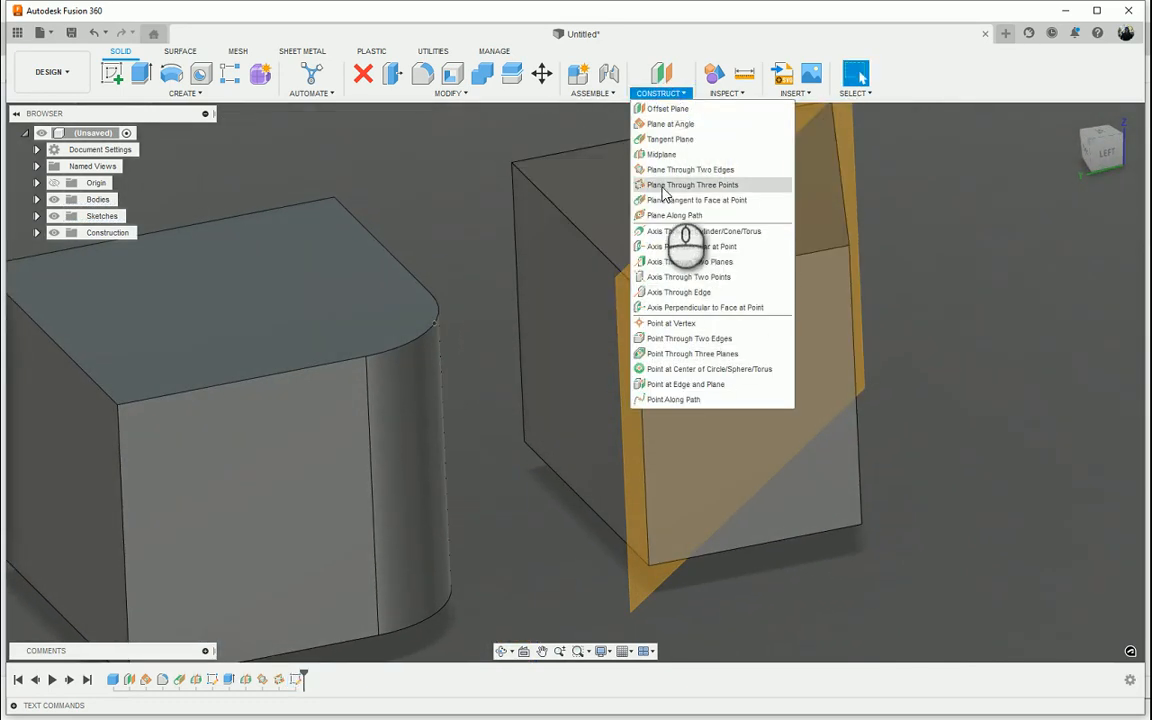
click(698, 202)
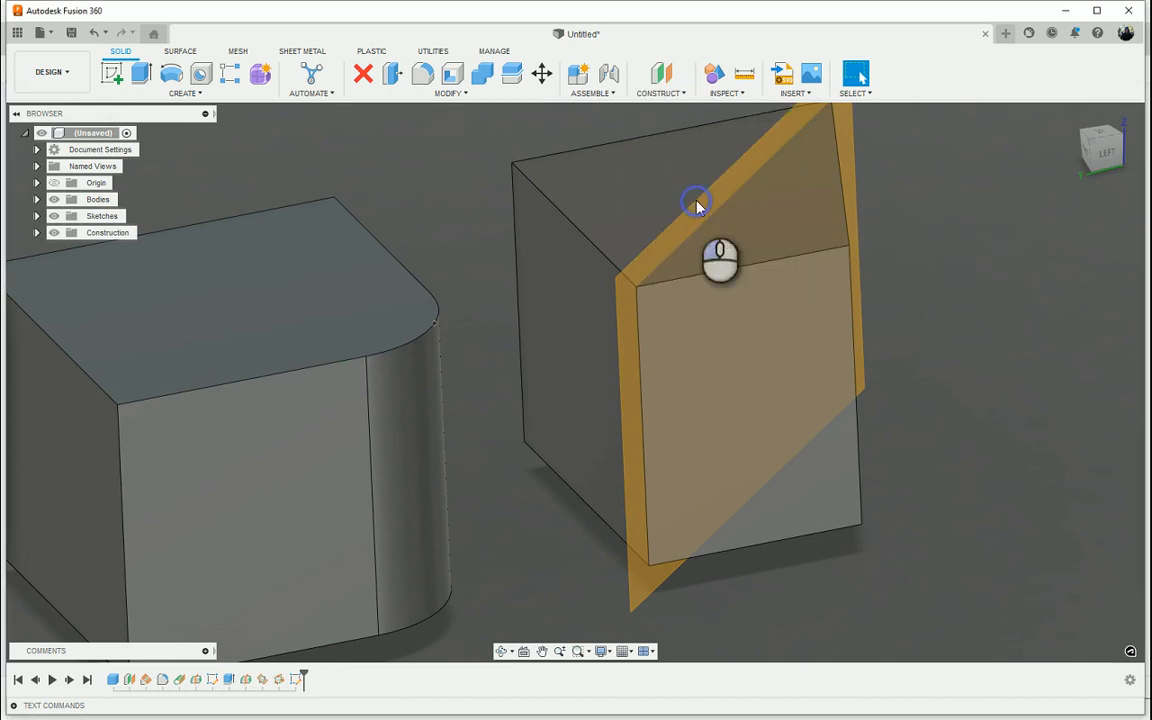
click(433, 325)
click(418, 419)
shift+middle_drag(490, 446, 540, 490)
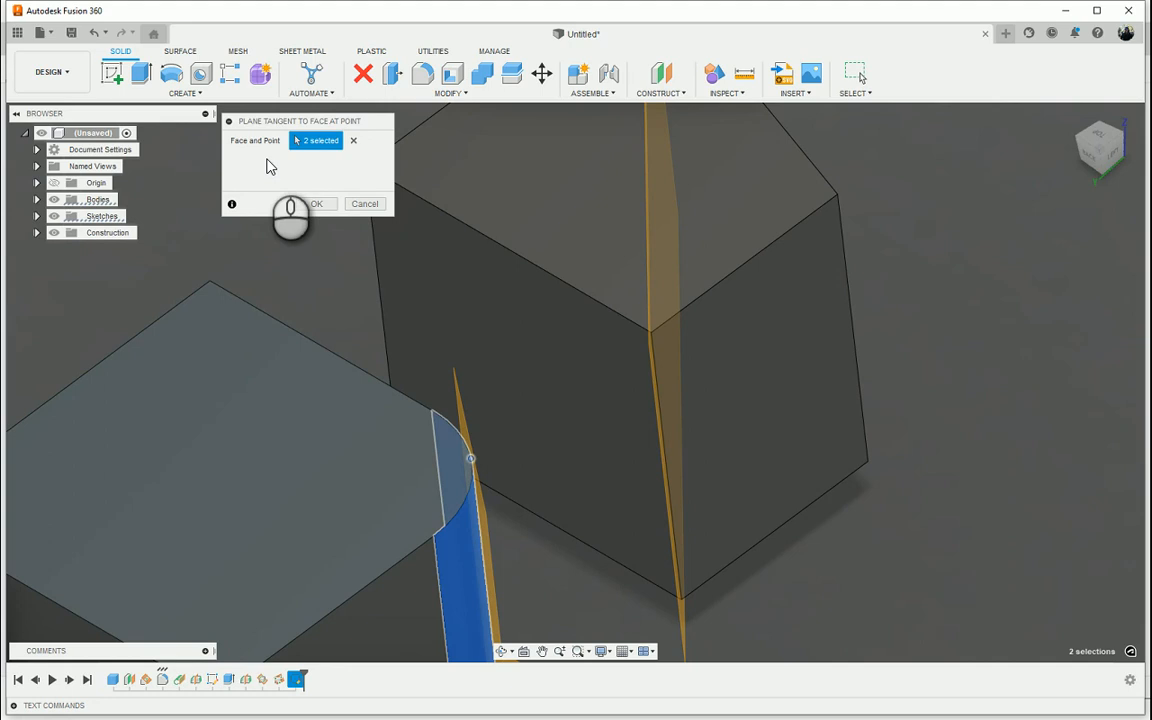
click(318, 204)
Create a plane along the box's top outline path, on the front edge at a proportional distance of about 0.762.
scroll(576, 470, down, 5)
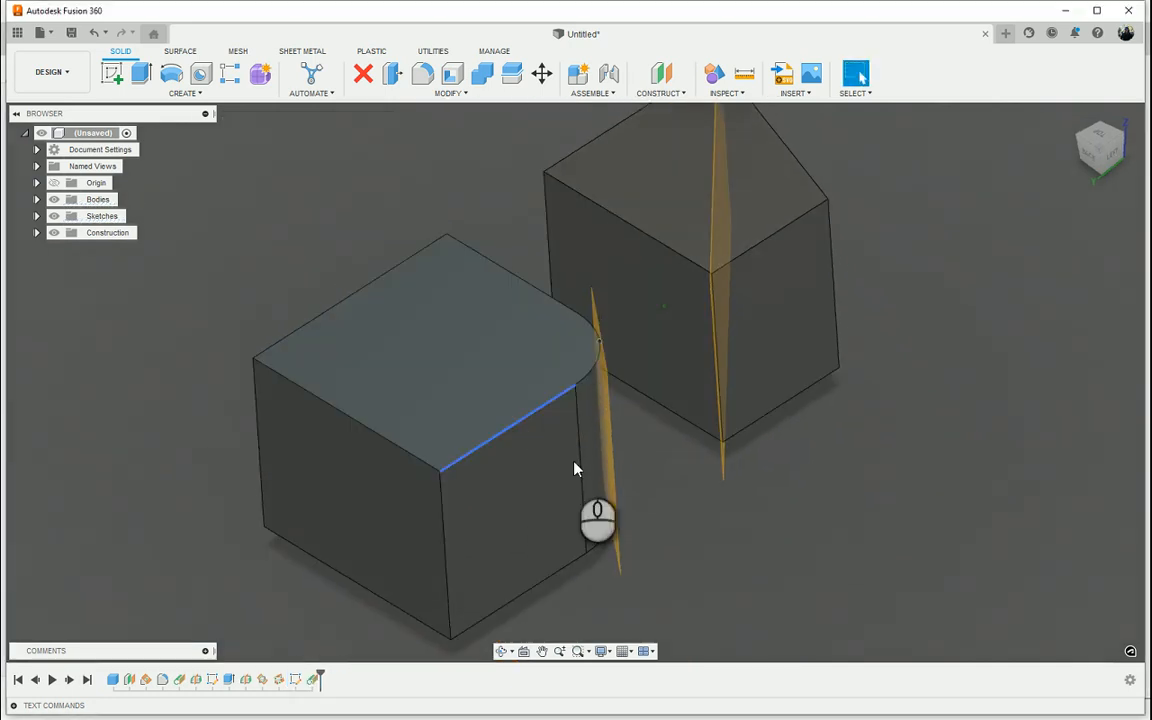
shift+middle_drag(576, 470, 704, 121)
click(681, 99)
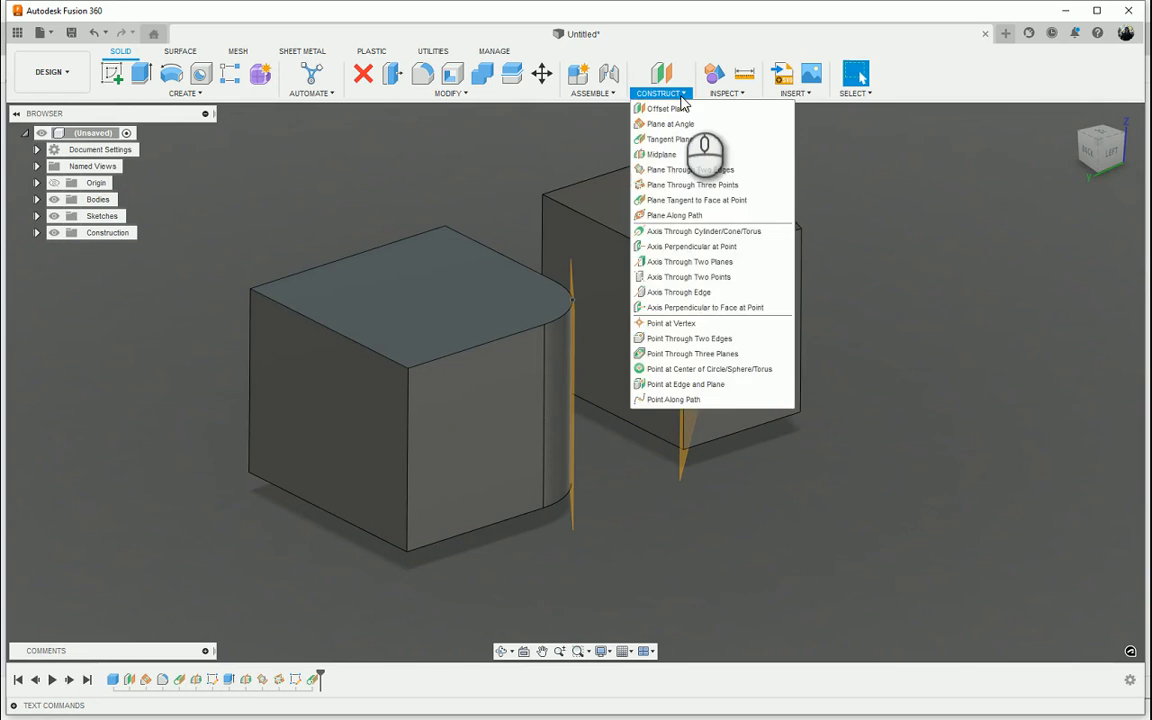
click(672, 216)
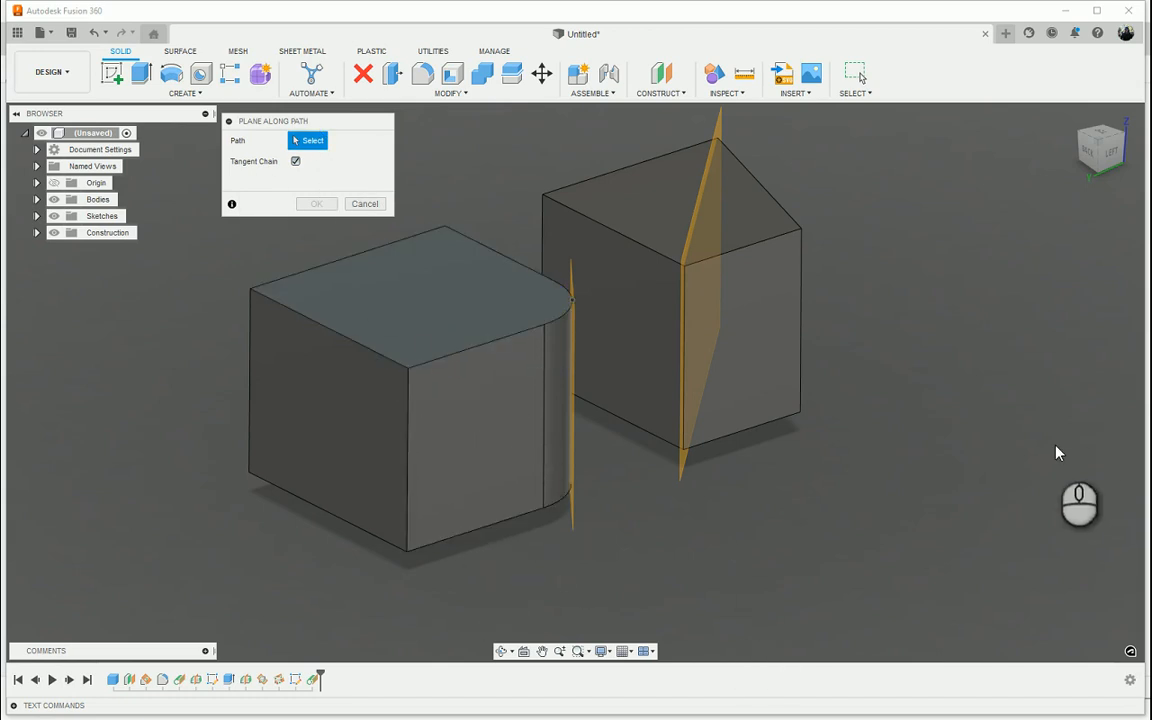
click(503, 338)
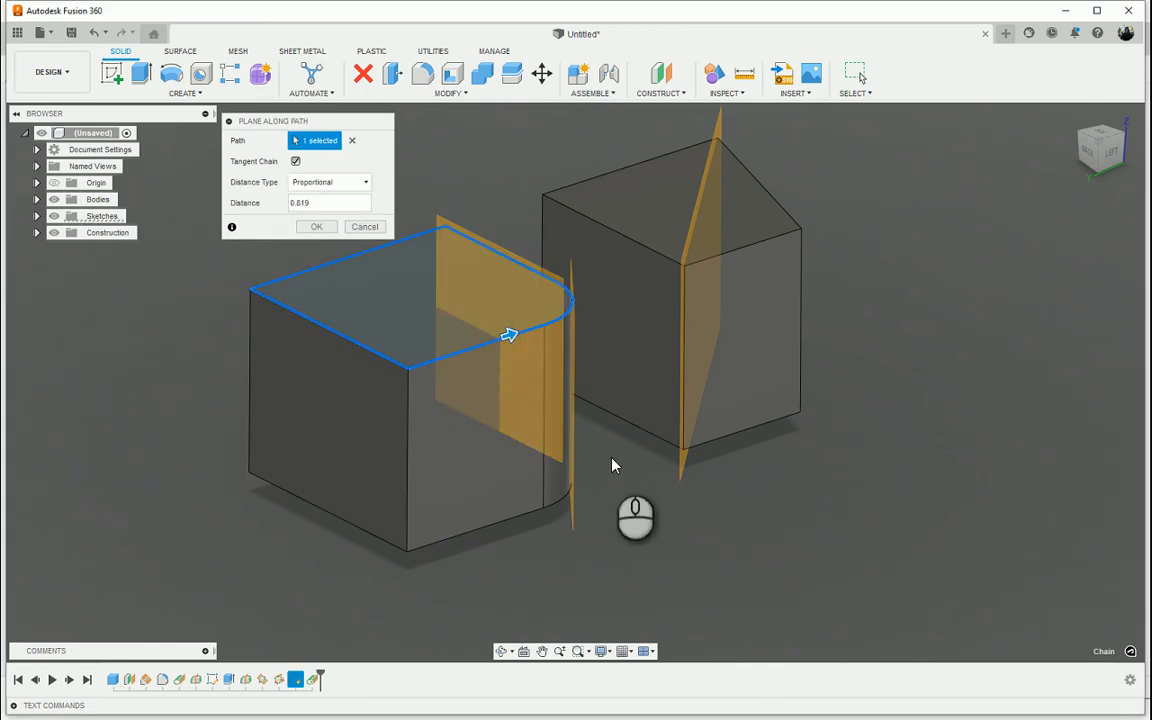
shift+middle_drag(612, 465, 399, 586)
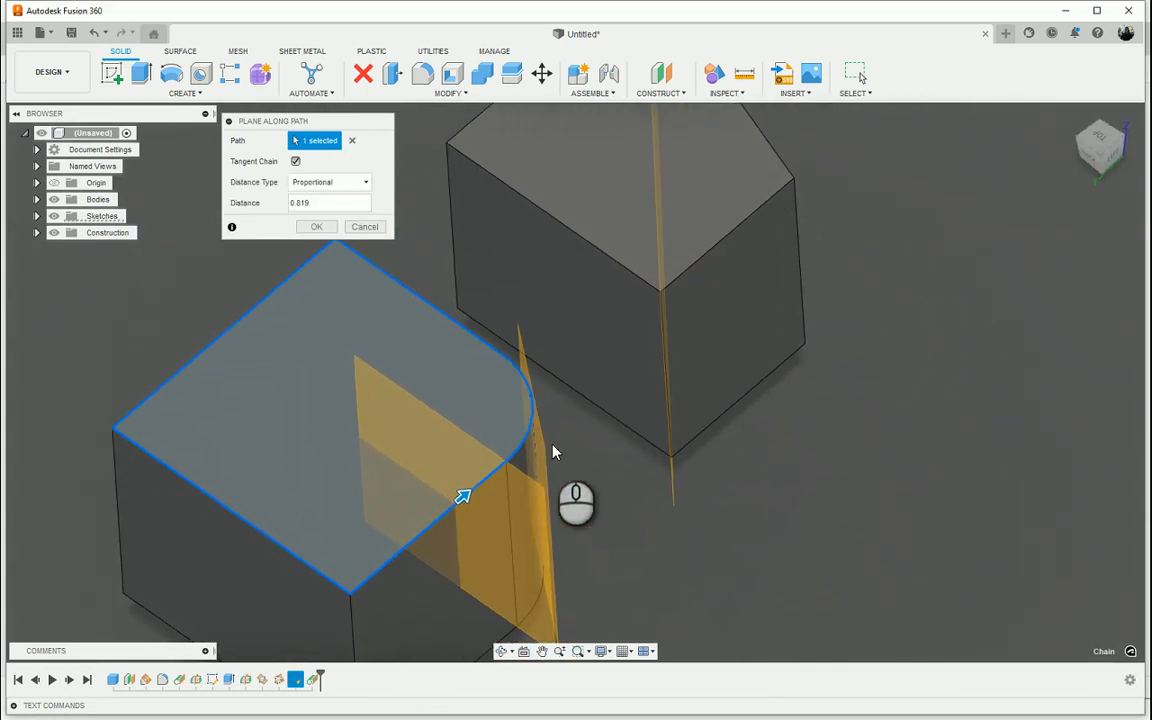
drag(461, 494, 224, 540)
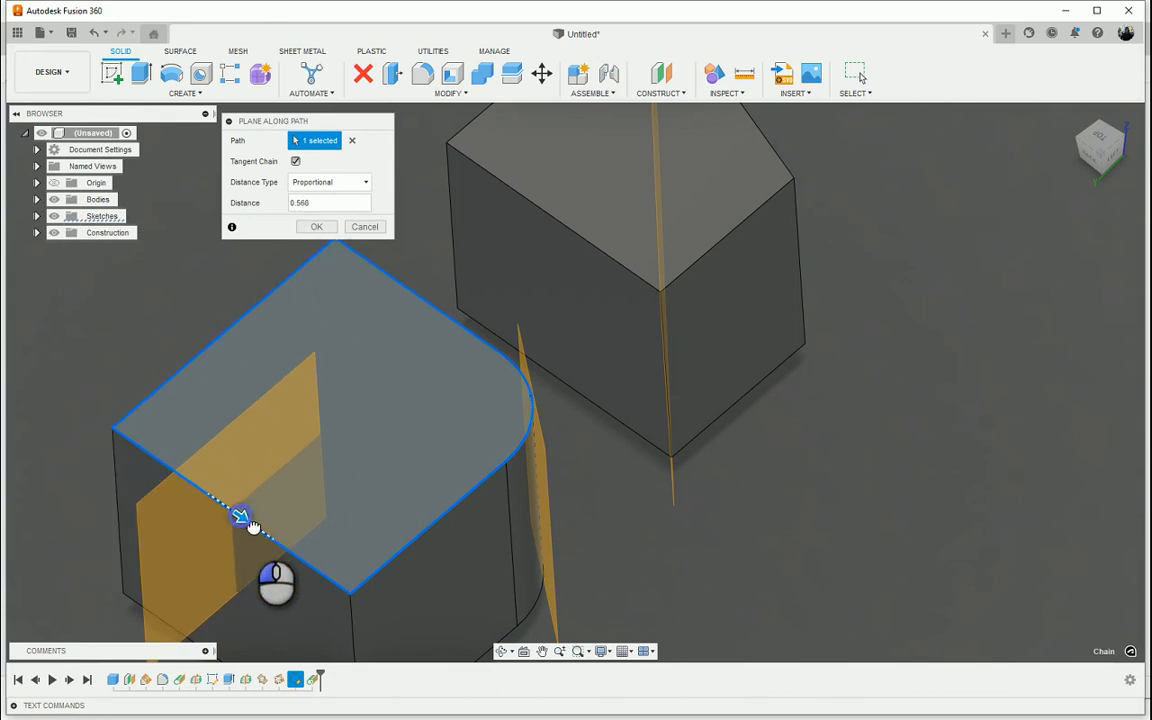
drag(253, 527, 420, 556)
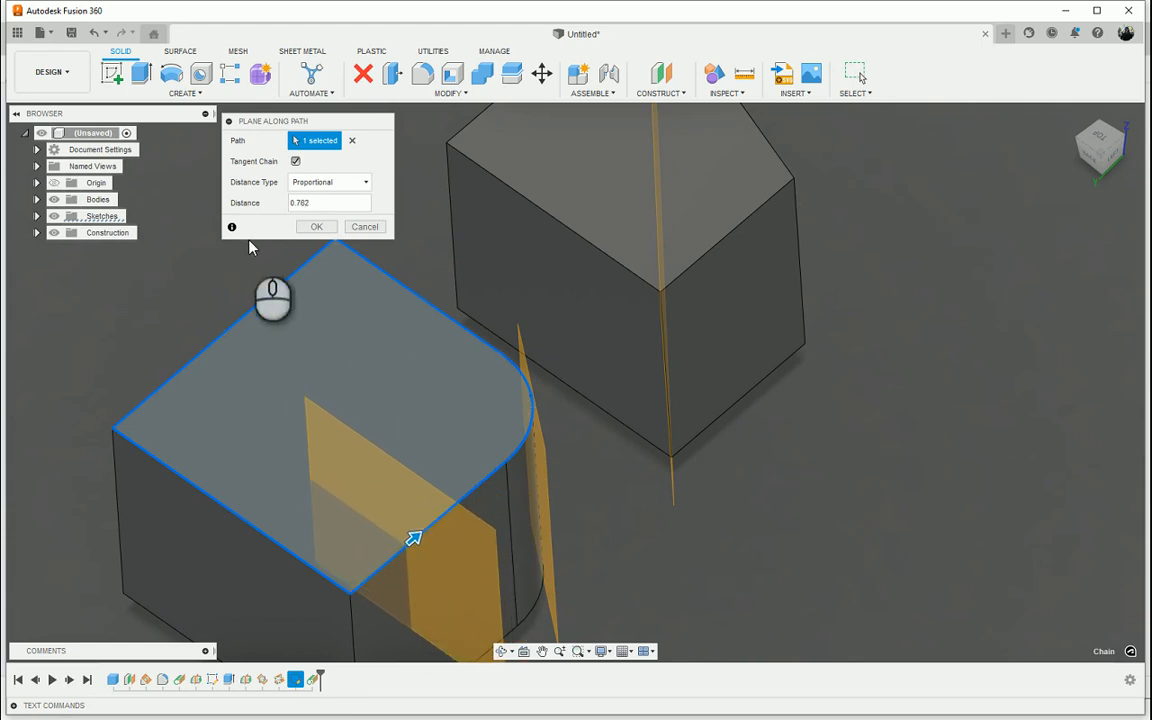
click(312, 229)
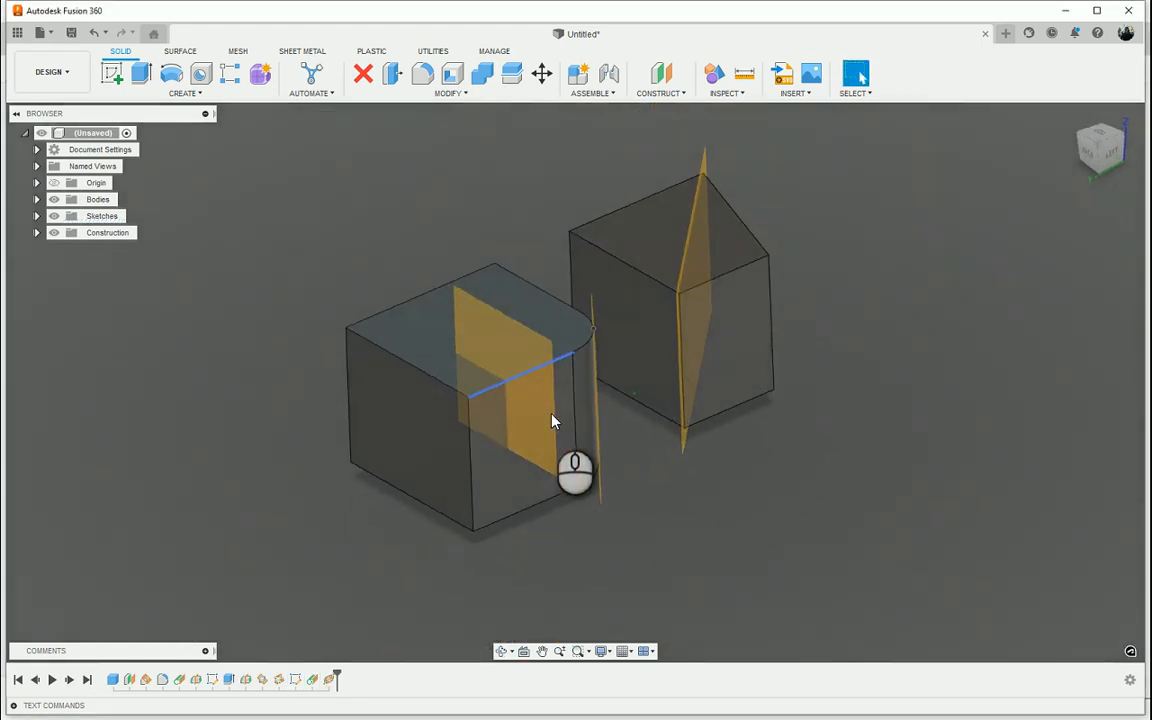
Expand the Origin folder to view the origin point, axes and planes.
click(664, 94)
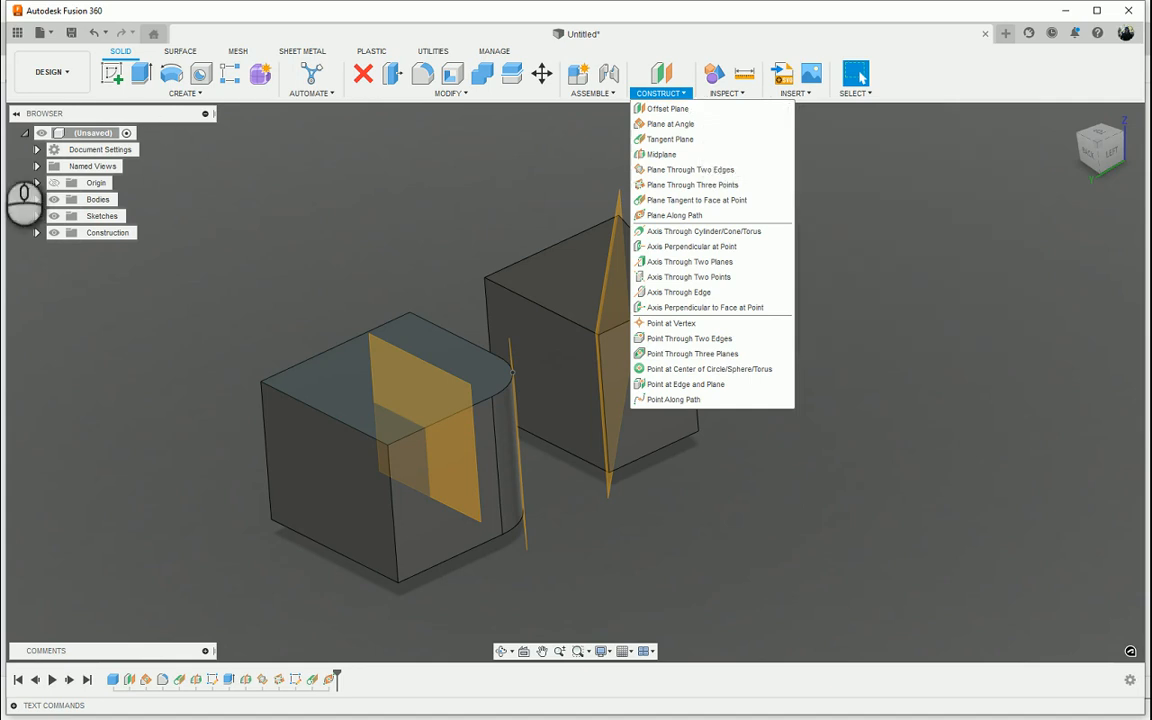
click(36, 185)
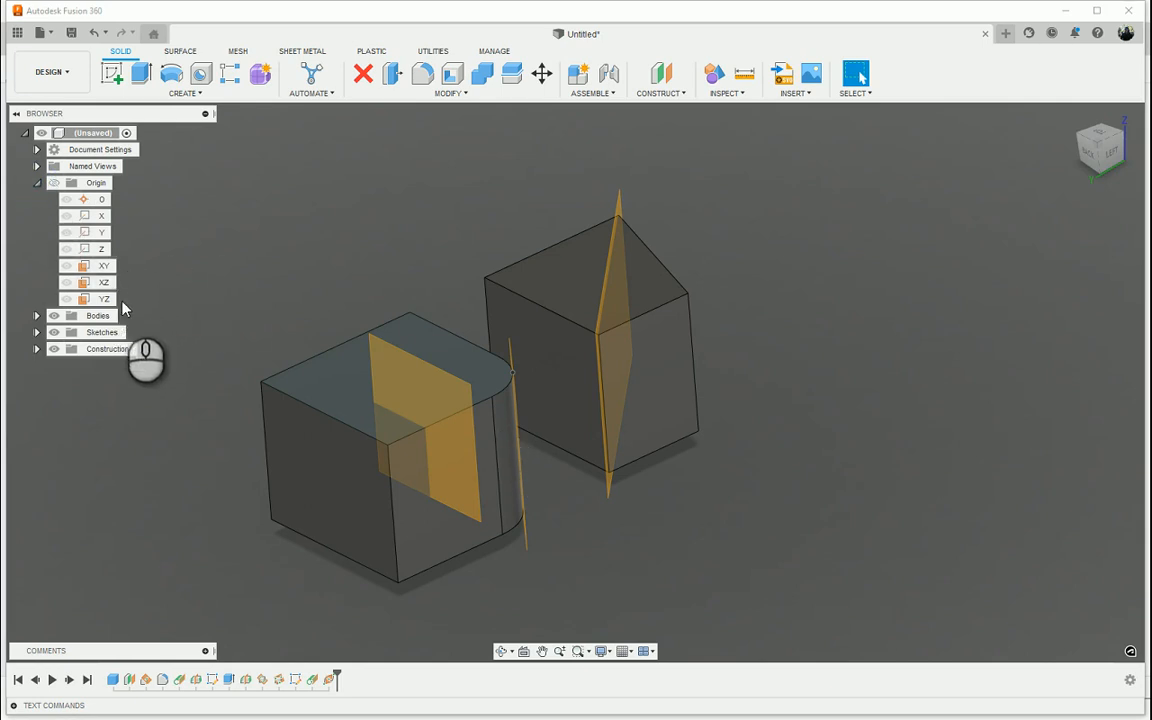
middle_drag(428, 320, 313, 493)
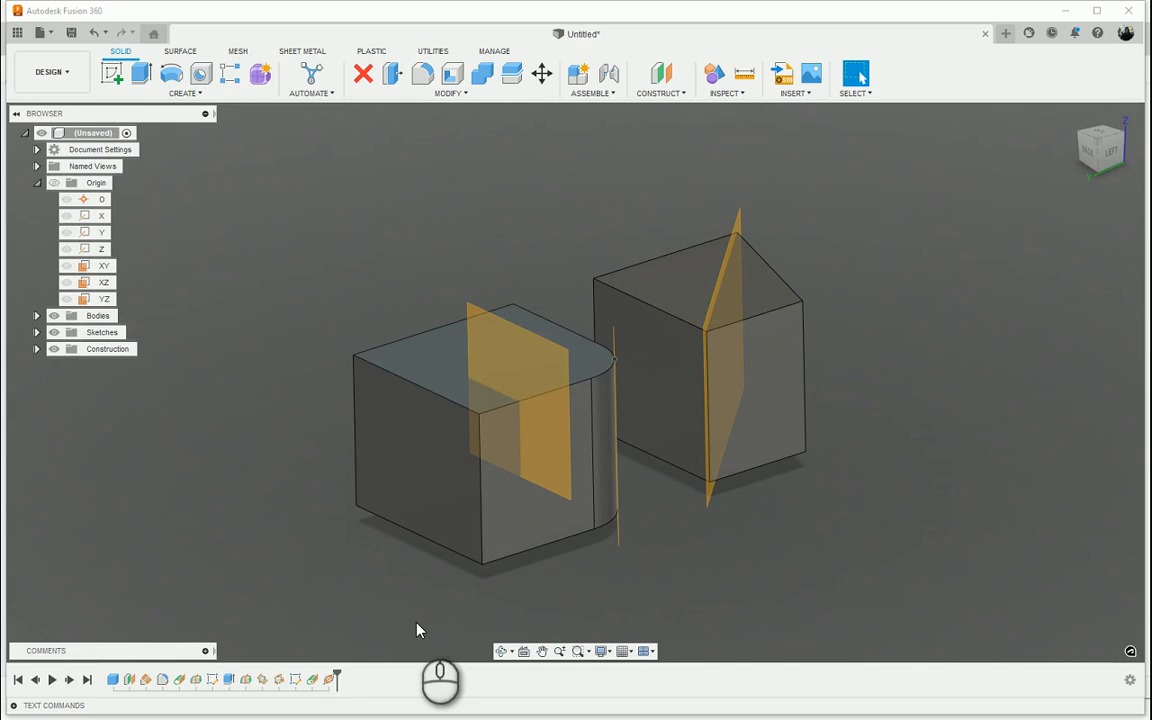